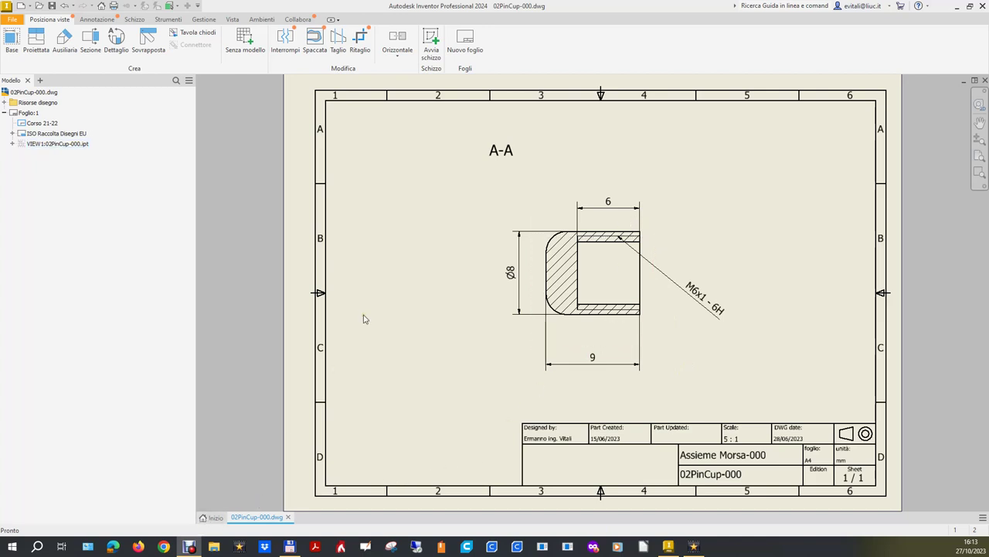
Return to Home, where 02PinCup-000.dwg and 02PinCup-000.ipt are listed as recent files
{"action": "left_click", "coordinate": [212, 517]}
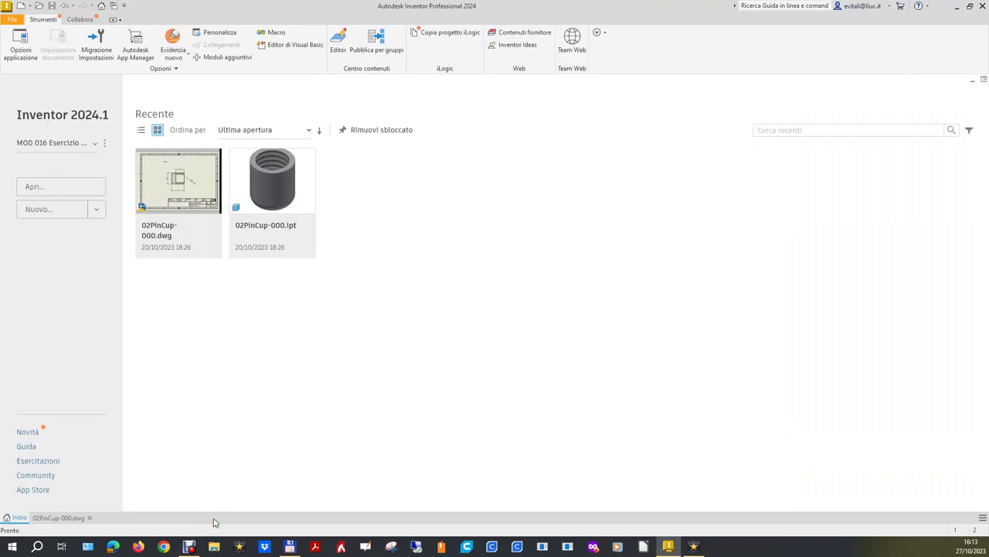
Create a new part, Parte1, from the Miei > Profess 'ipt 22-23 (mm)' template
{"action": "left_click", "coordinate": [73, 215]}
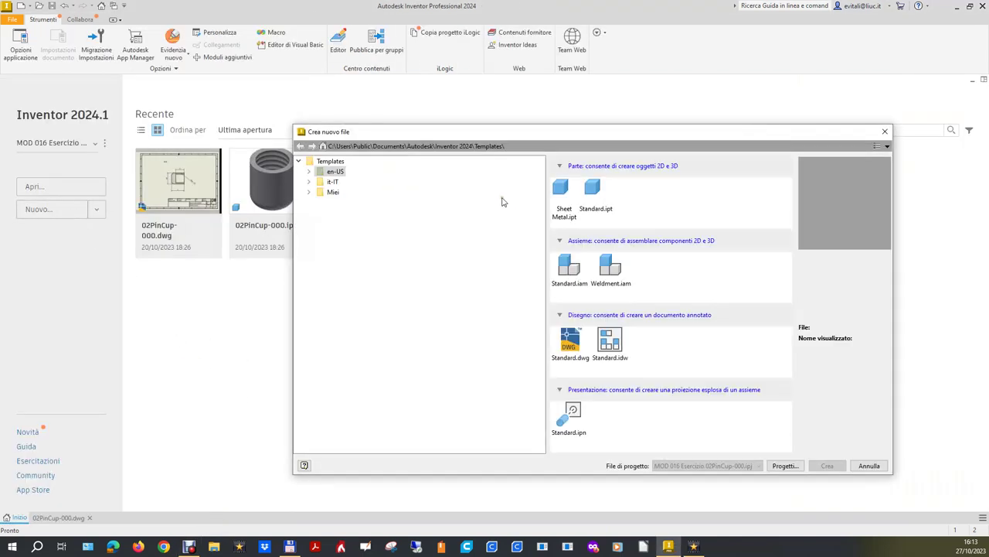
{"action": "double_click", "coordinate": [332, 191]}
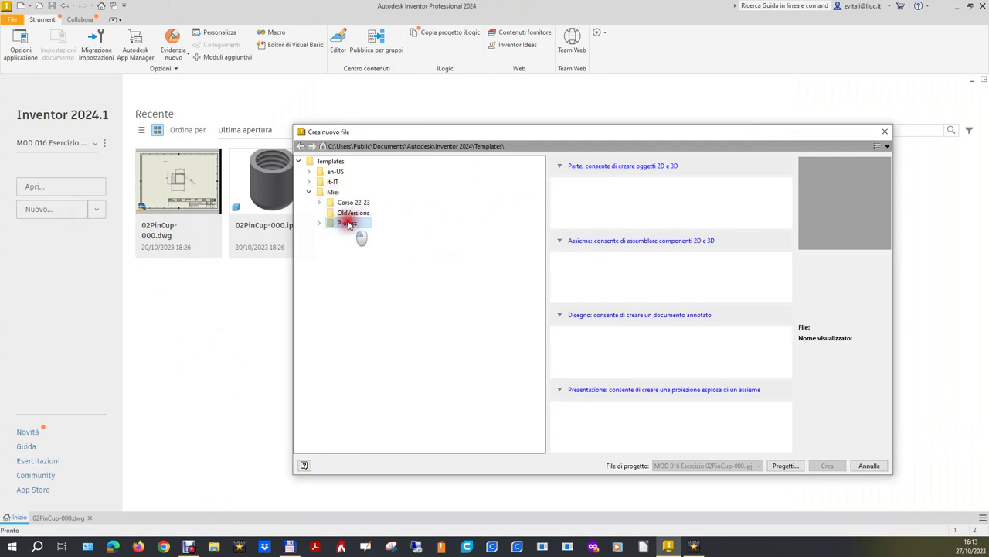
{"action": "double_click", "coordinate": [346, 223]}
{"action": "double_click", "coordinate": [589, 187]}
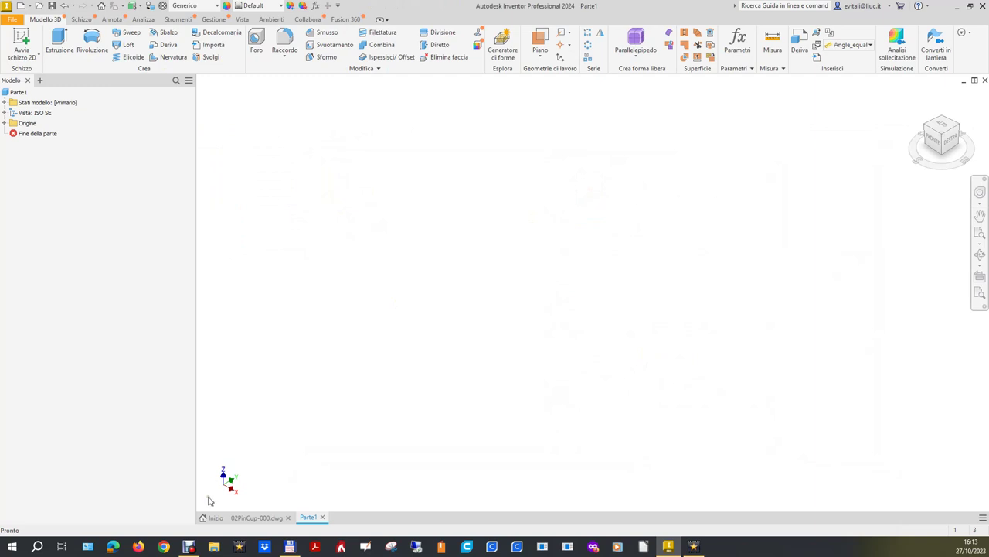
Create a new drawing, Disegno1, from the ISO (mm-EU) template
{"action": "left_click", "coordinate": [208, 519]}
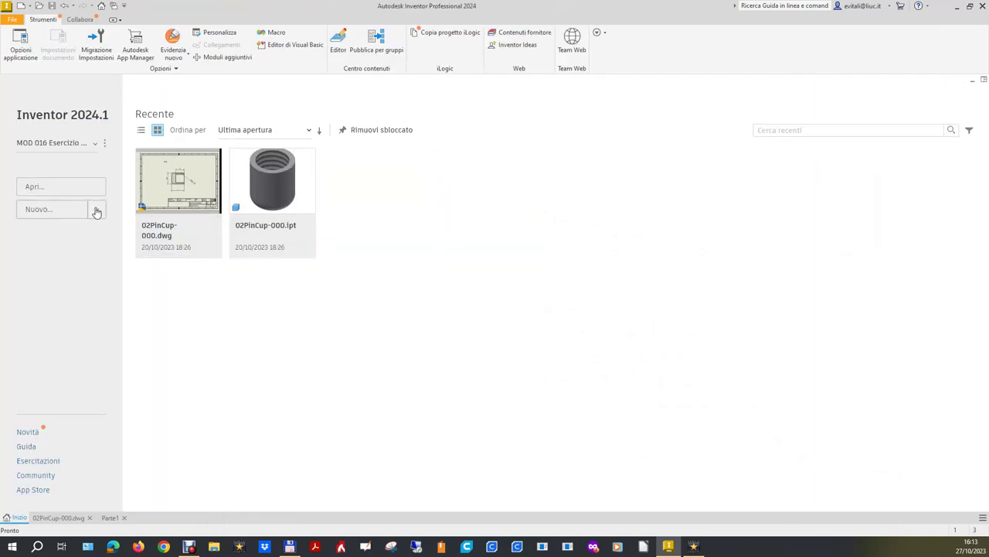
{"action": "left_click", "coordinate": [60, 212]}
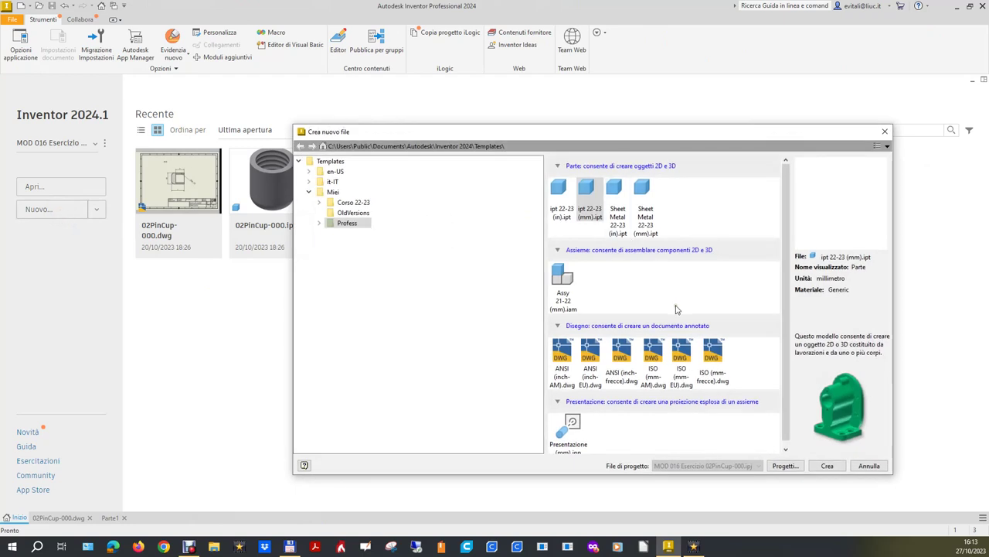
{"action": "double_click", "coordinate": [686, 357]}
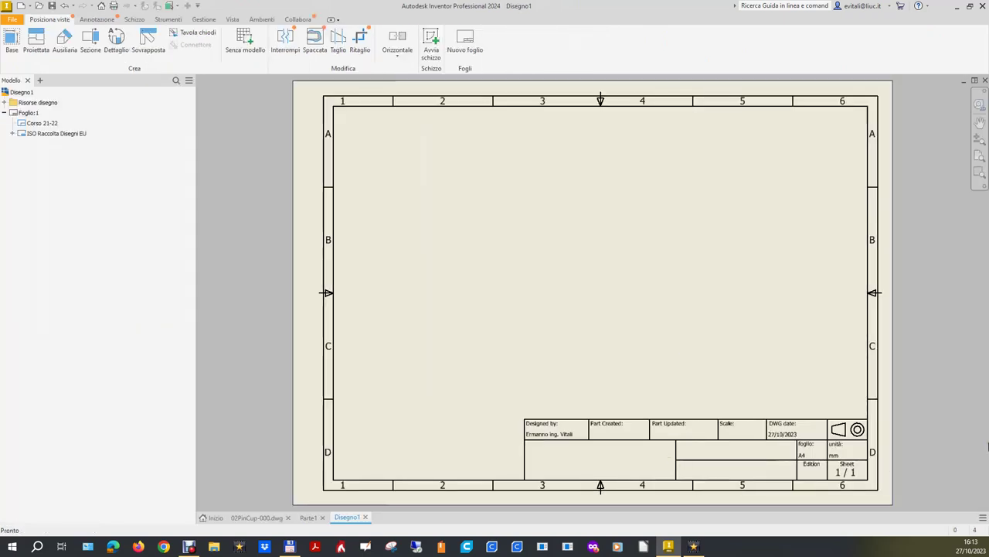
{"action": "left_click", "coordinate": [982, 518]}
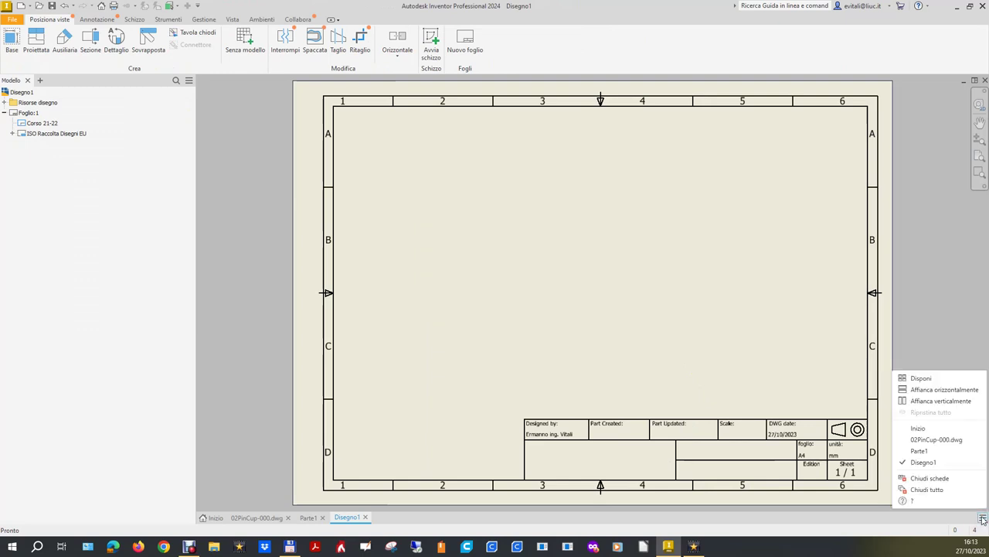
Tile the documents vertically, dock Disegno1 below 02PinCup-000.dwg, and activate Parte1
{"action": "left_click", "coordinate": [943, 400]}
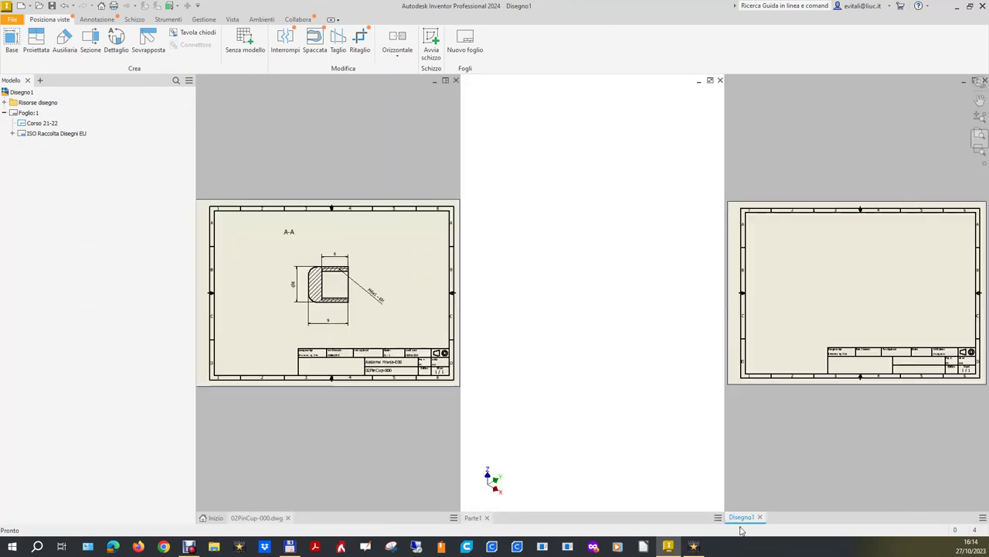
{"action": "mouse_move", "coordinate": [742, 520]}
{"action": "left_mouse_down"}
{"action": "mouse_move", "coordinate": [398, 485]}
{"action": "mouse_move", "coordinate": [338, 516]}
{"action": "left_mouse_up"}
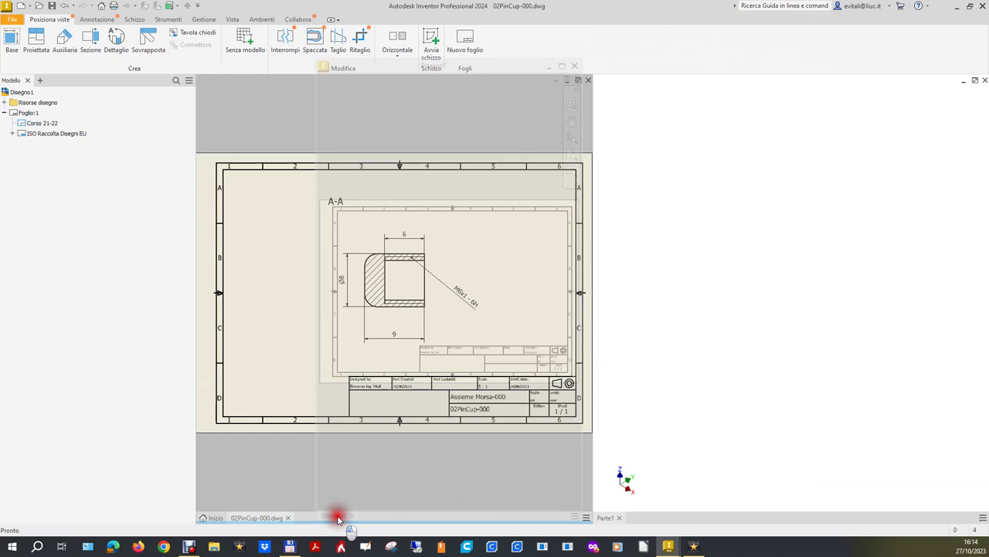
{"action": "left_click_drag", "start_coordinate": [338, 516], "coordinate": [338, 519]}
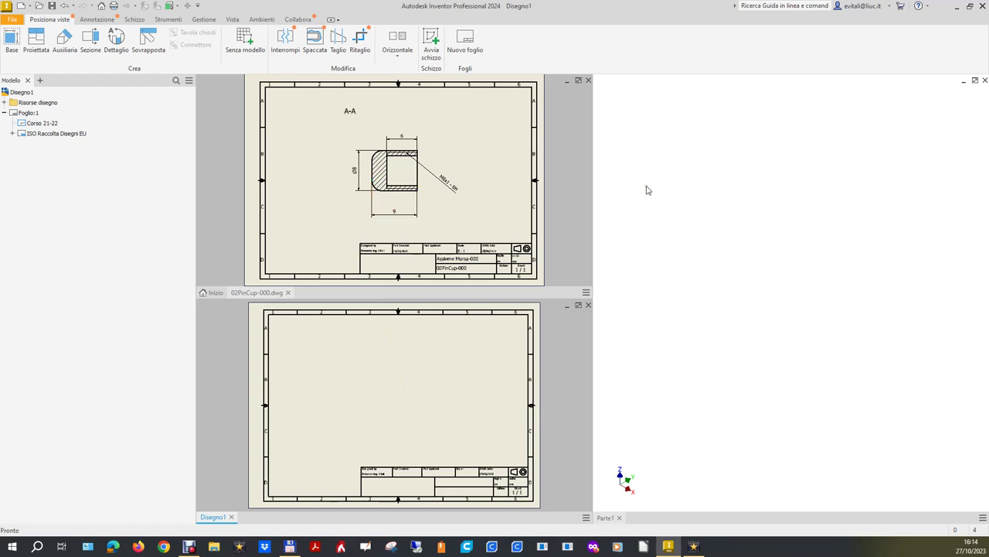
{"action": "left_click", "coordinate": [714, 212]}
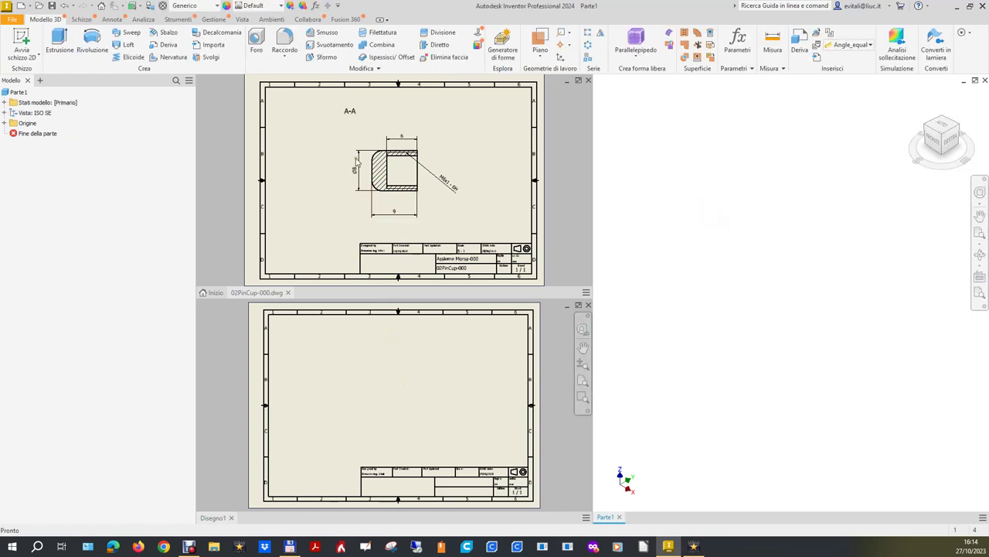
Start a sketch on Parte1's XY plane and draw a circle
{"action": "left_click", "coordinate": [4, 123]}
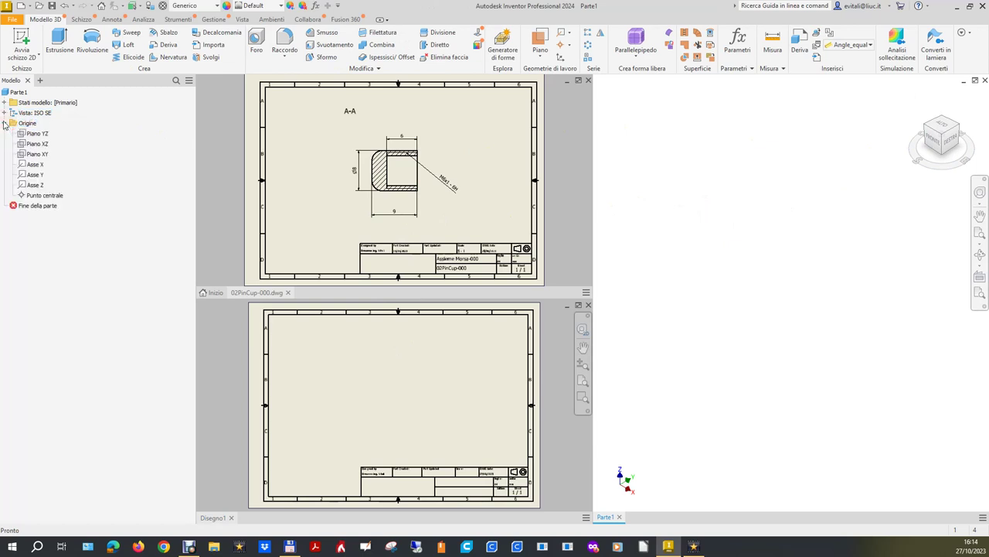
{"action": "left_click", "coordinate": [37, 154]}
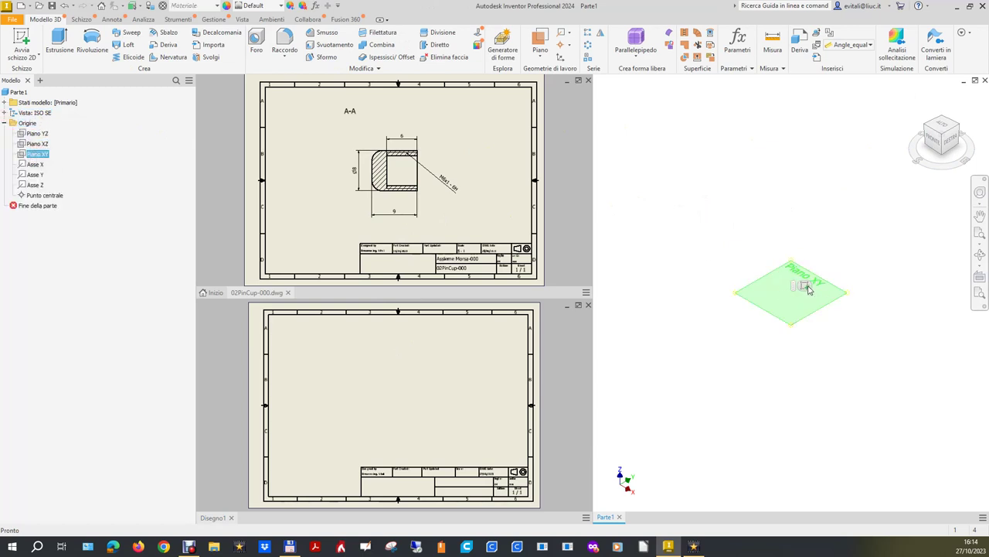
{"action": "left_click", "coordinate": [804, 285]}
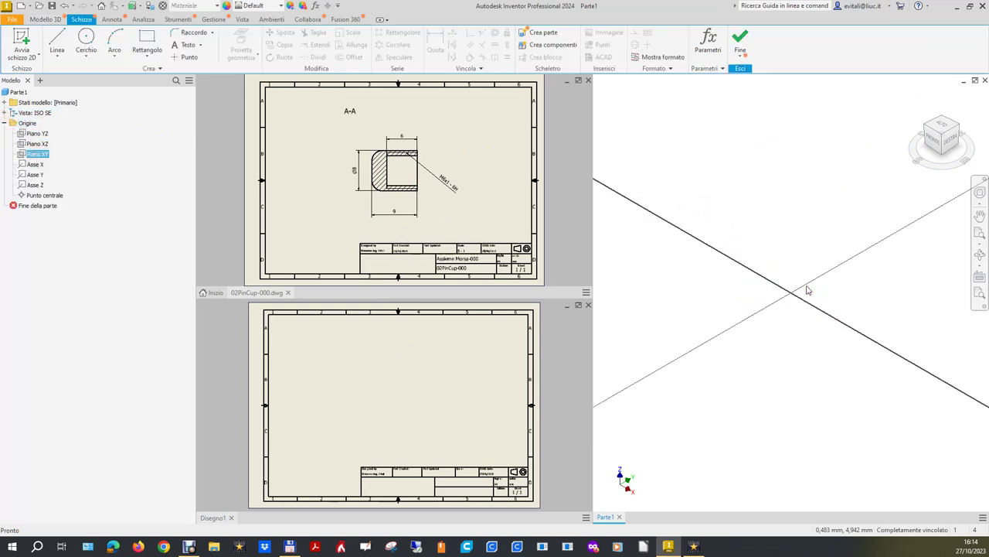
{"action": "left_click", "coordinate": [86, 38]}
{"action": "left_click", "coordinate": [772, 304]}
{"action": "left_click", "coordinate": [778, 270]}
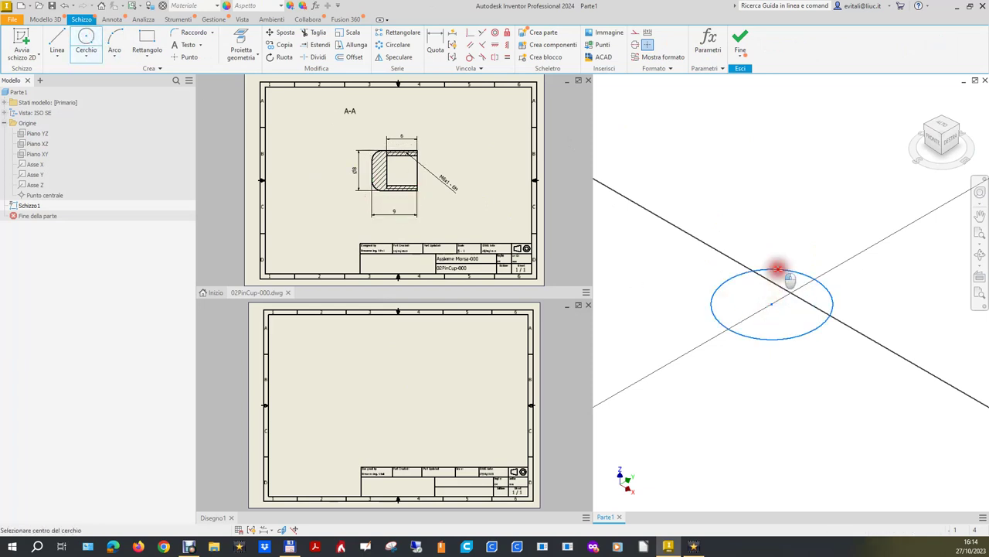
Dimension the circle to Ø8, constrain its centre to the origin, and finish the sketch
{"action": "left_click", "coordinate": [435, 44]}
{"action": "left_click", "coordinate": [774, 272]}
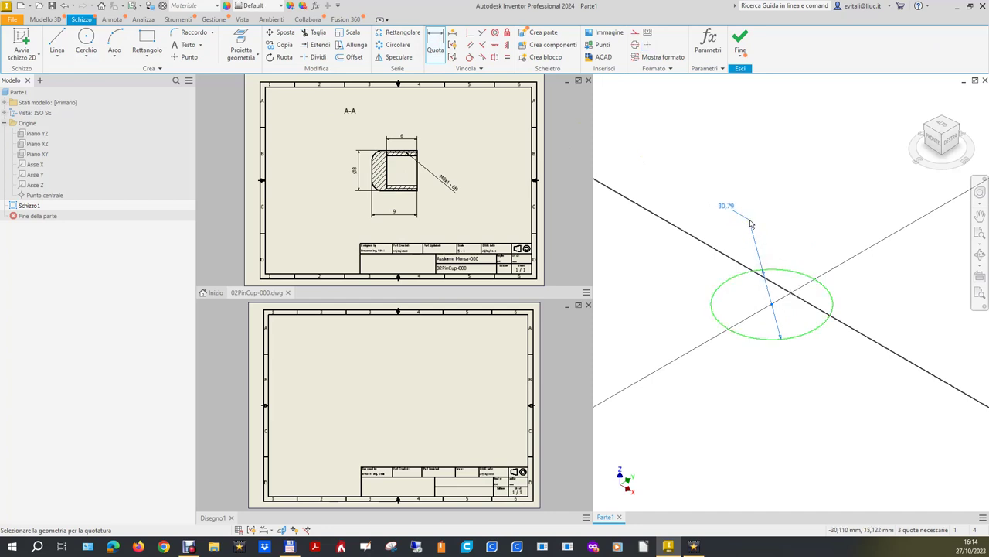
{"action": "left_click", "coordinate": [750, 222]}
{"action": "type", "text": "9"}
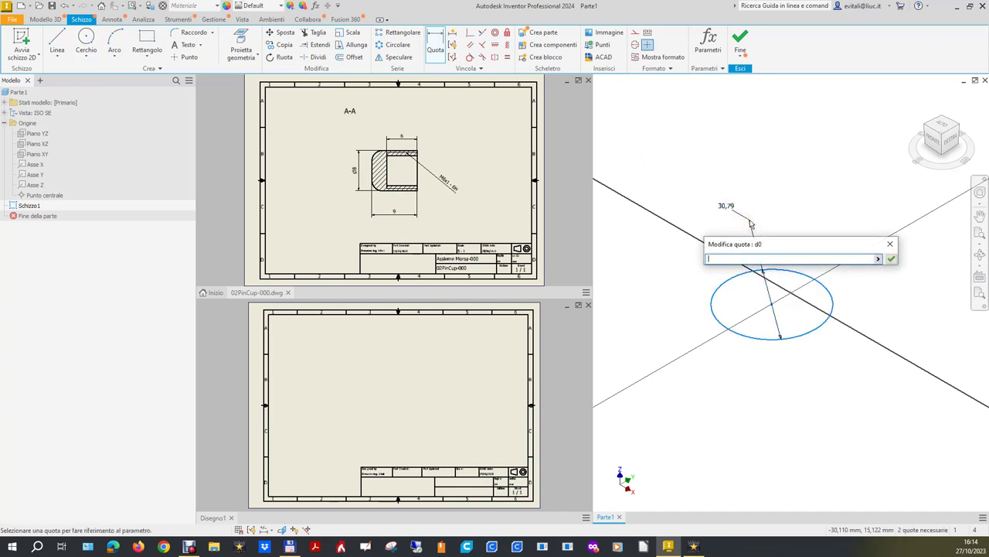
{"action": "key", "text": "Return"}
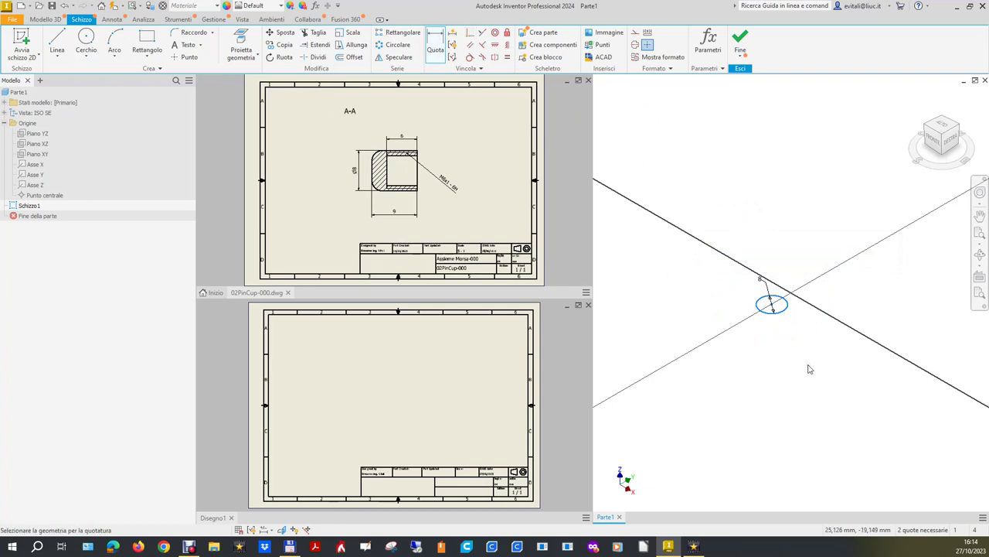
{"action": "left_click", "coordinate": [469, 33]}
{"action": "left_click", "coordinate": [772, 306]}
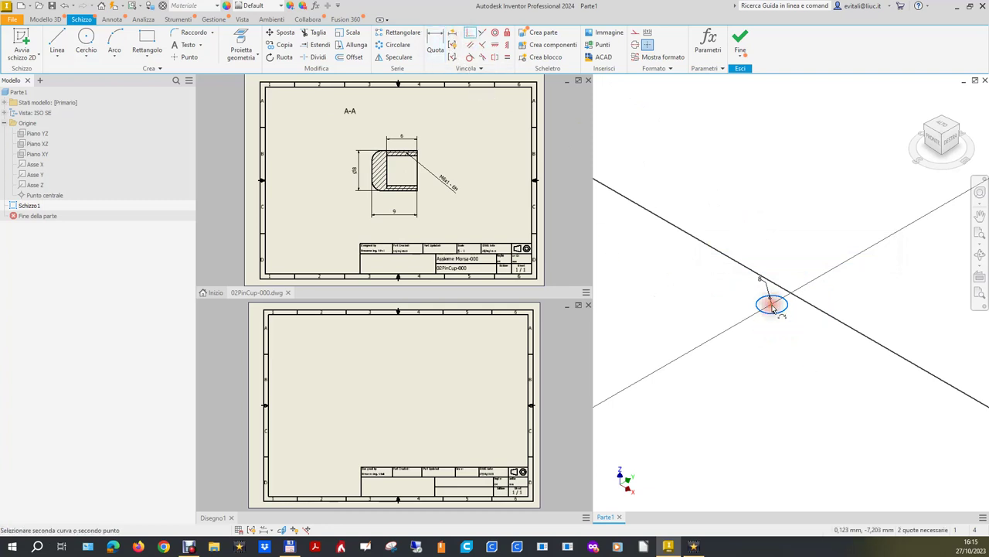
{"action": "left_click", "coordinate": [36, 197]}
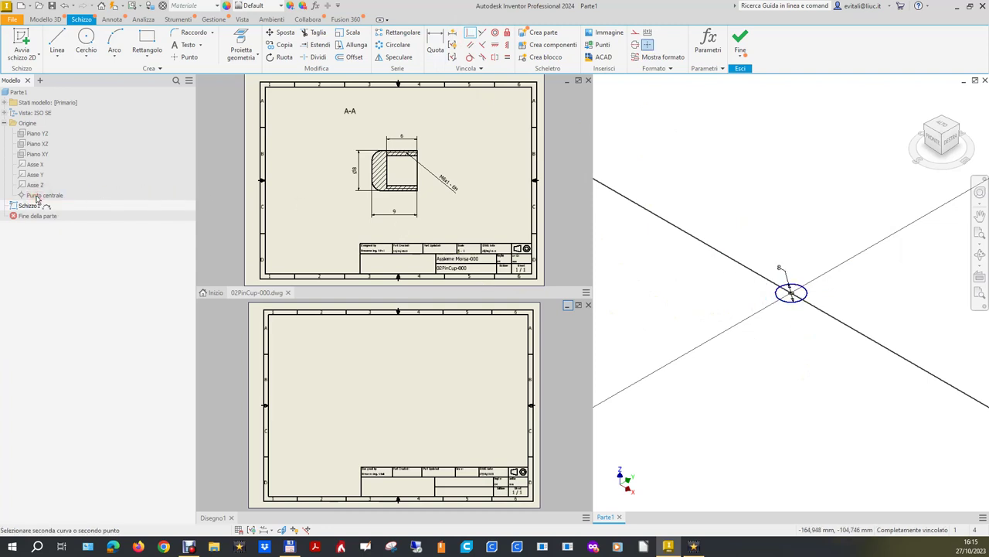
{"action": "left_click", "coordinate": [754, 43]}
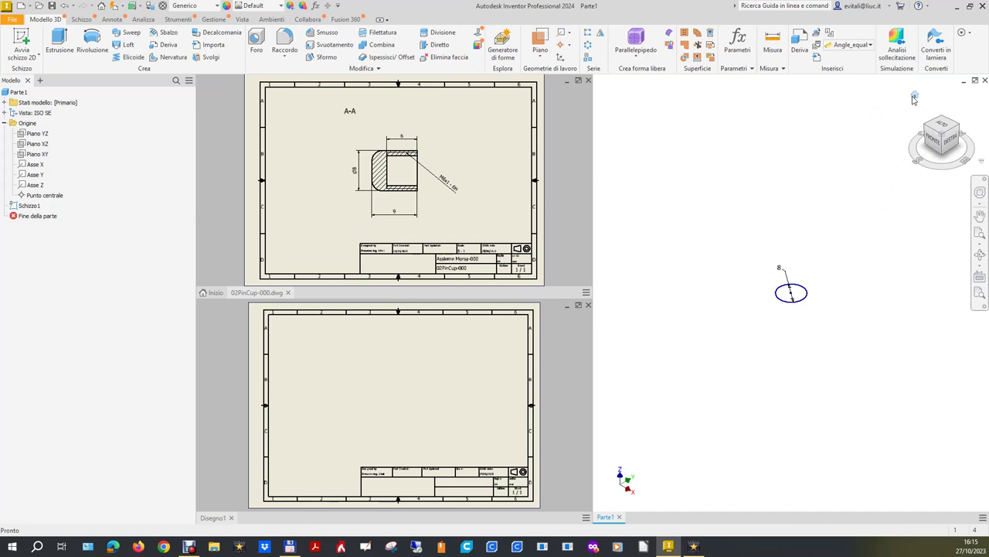
Extrude the Ø8 circle 9 mm to create Estrusione1
{"action": "scroll", "coordinate": [773, 311], "scroll_direction": "up", "scroll_amount": 2}
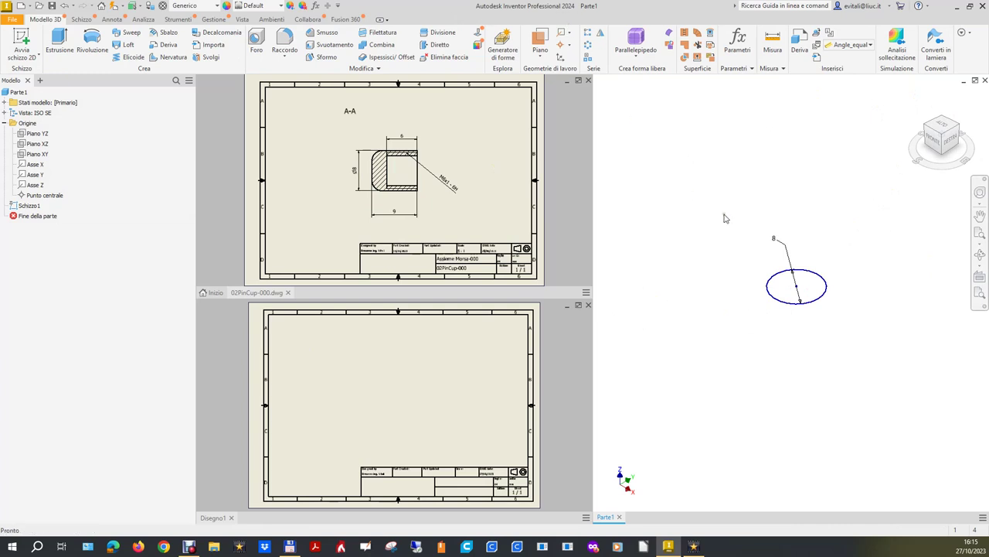
{"action": "left_click", "coordinate": [59, 39]}
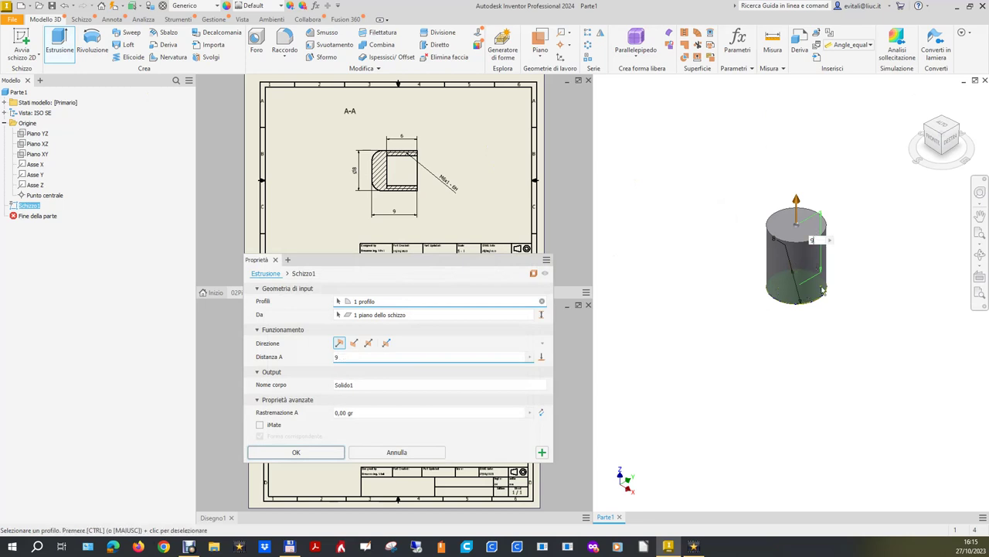
{"action": "type", "text": "9"}
{"action": "key", "text": "Return"}
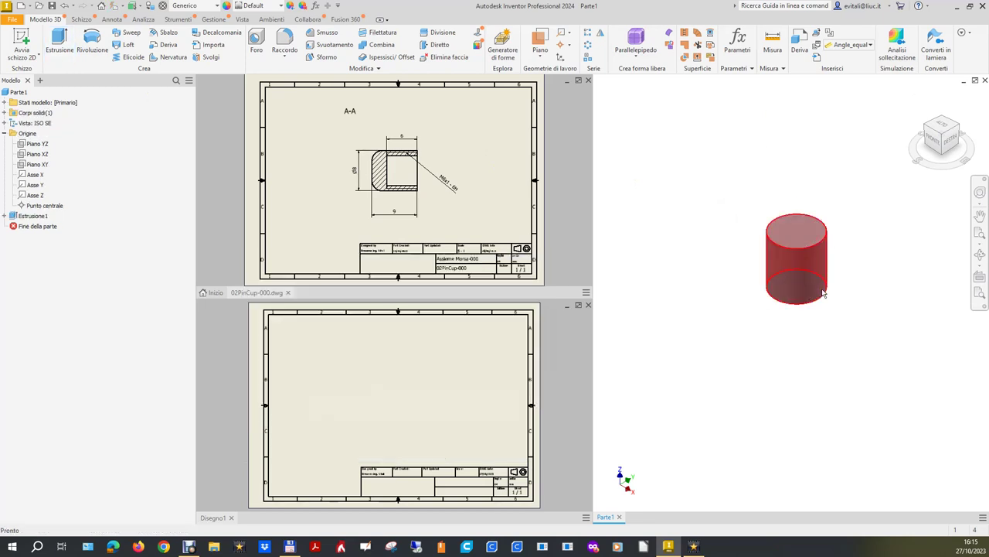
{"action": "scroll", "coordinate": [379, 194], "scroll_direction": "up", "scroll_amount": 3}
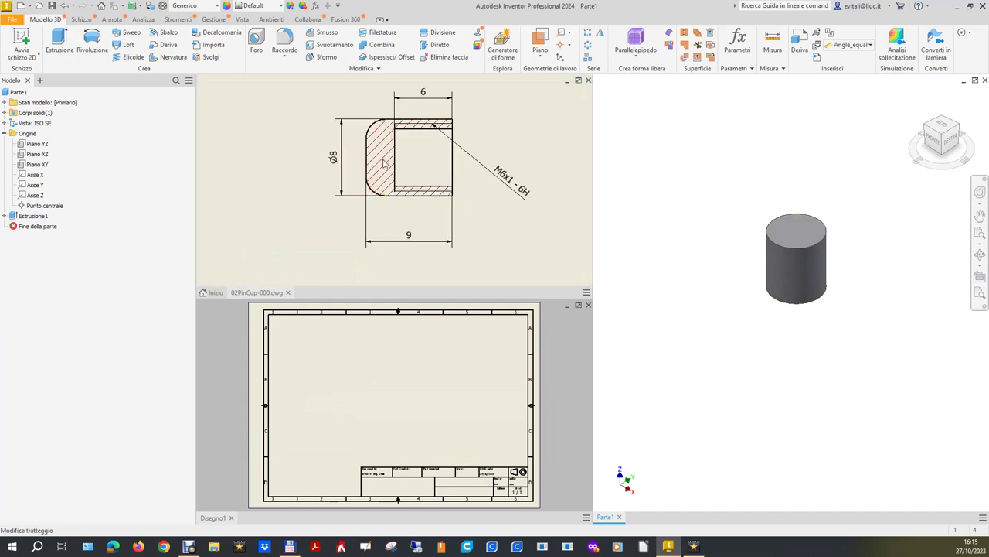
{"action": "left_click", "coordinate": [286, 186]}
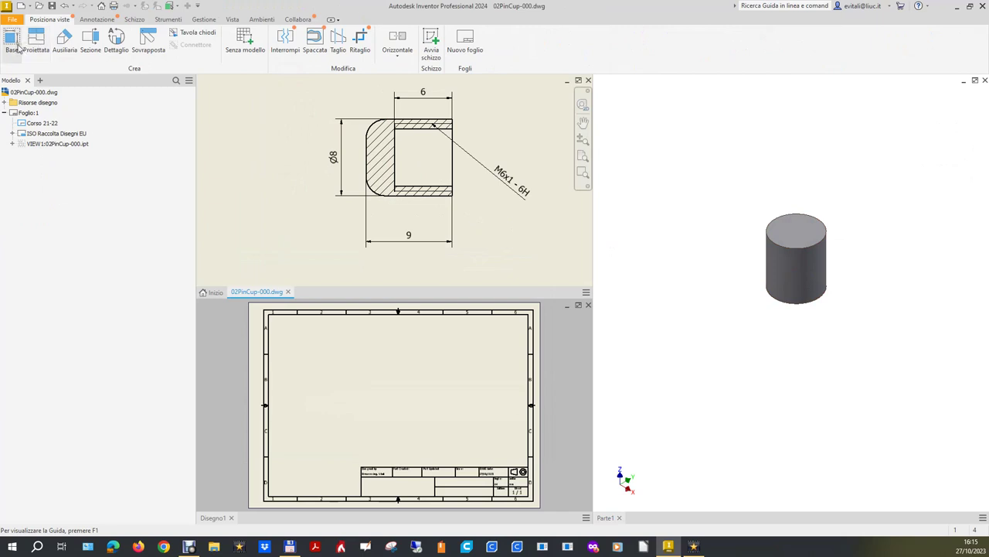
Dimension the rounded corner arc of section A-A with an R2 radius
{"action": "left_click", "coordinate": [83, 20]}
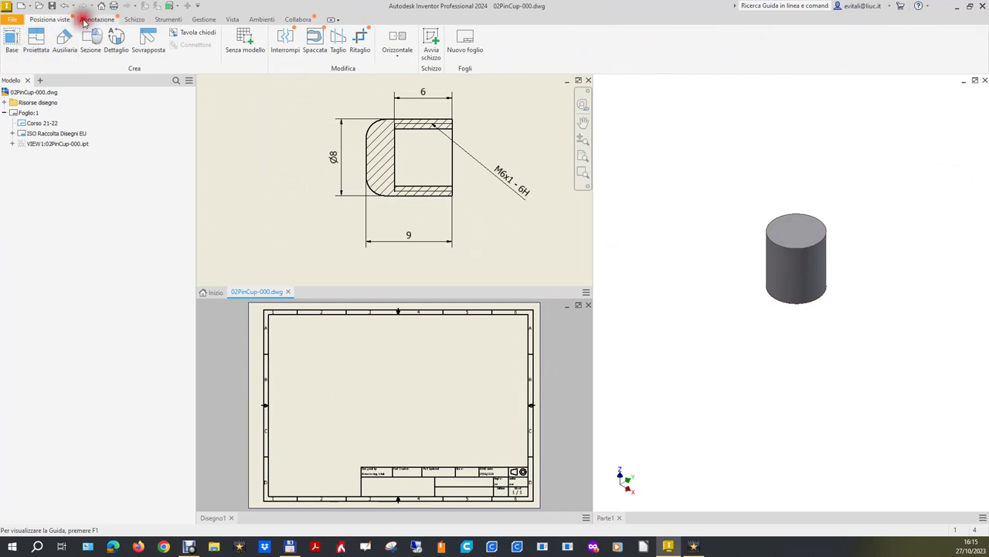
{"action": "left_click", "coordinate": [13, 43]}
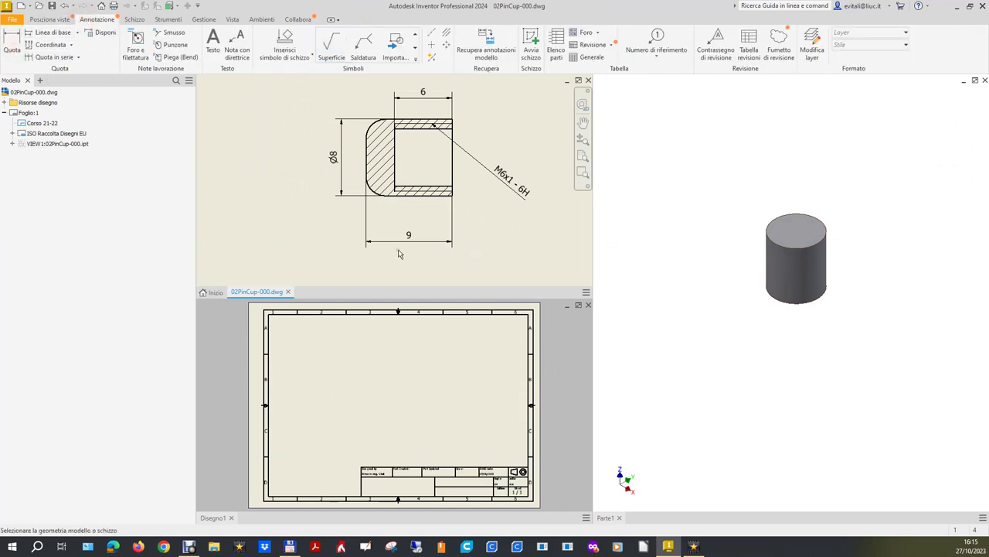
{"action": "left_click", "coordinate": [374, 194]}
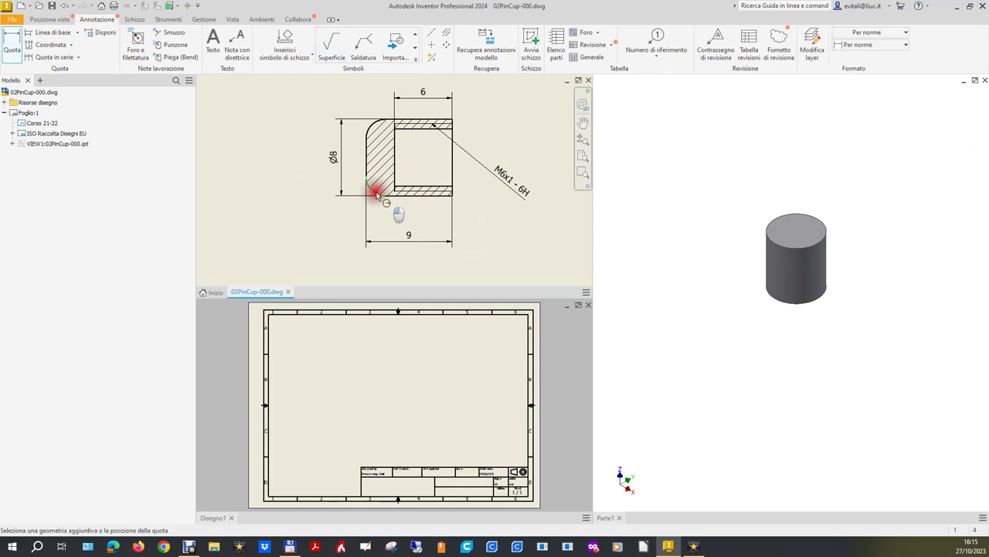
{"action": "left_click", "coordinate": [326, 232]}
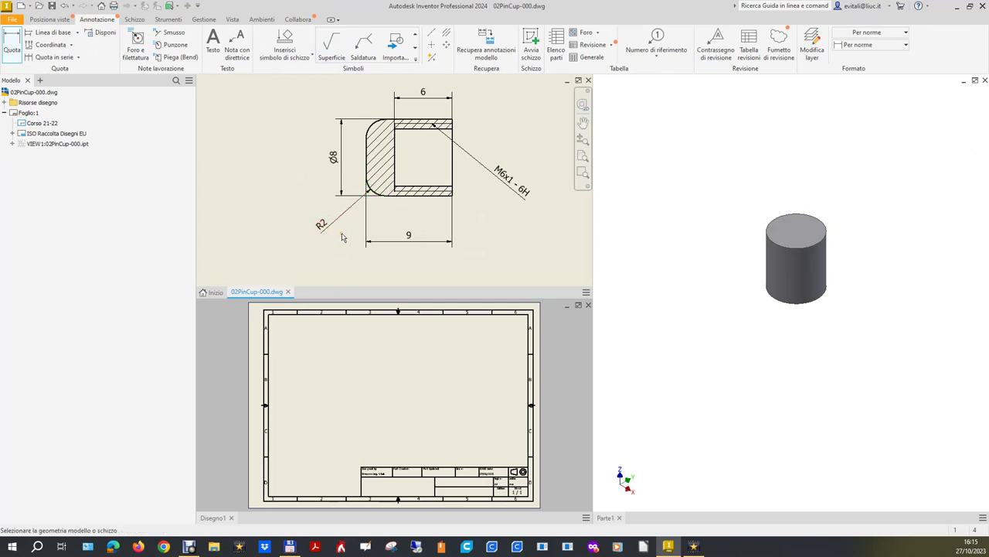
{"action": "key", "text": "Escape"}
Make the 3D Parte1 window active again
{"action": "scroll", "coordinate": [403, 215], "scroll_direction": "down", "scroll_amount": 3}
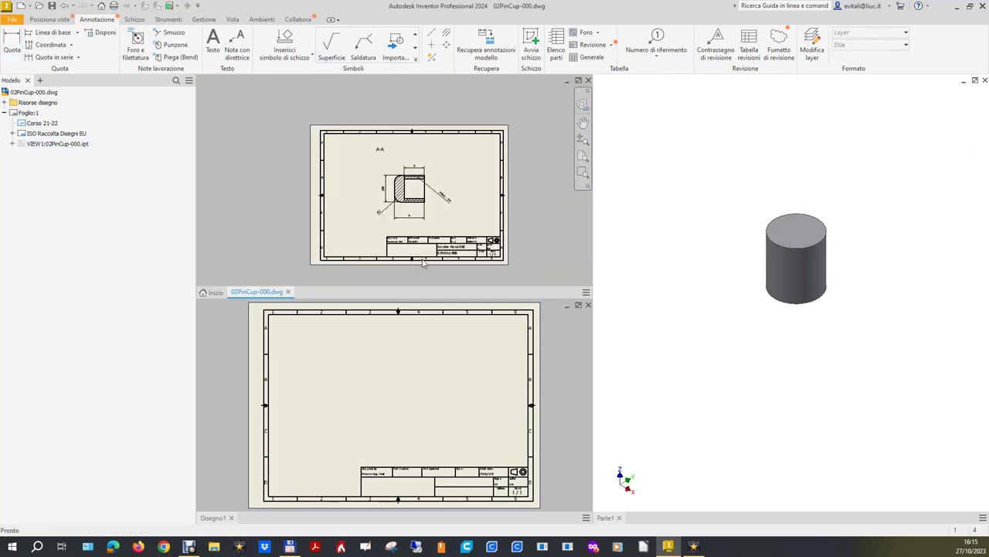
{"action": "scroll", "coordinate": [410, 247], "scroll_direction": "up", "scroll_amount": 4}
{"action": "scroll", "coordinate": [402, 242], "scroll_direction": "down", "scroll_amount": 2}
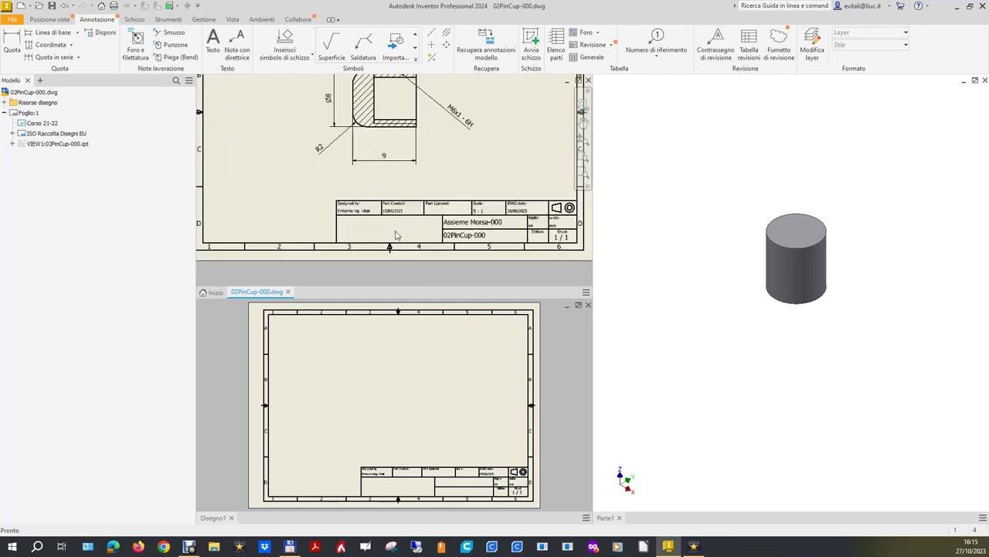
{"action": "scroll", "coordinate": [410, 133], "scroll_direction": "up", "scroll_amount": 2}
{"action": "scroll", "coordinate": [360, 208], "scroll_direction": "down", "scroll_amount": 1}
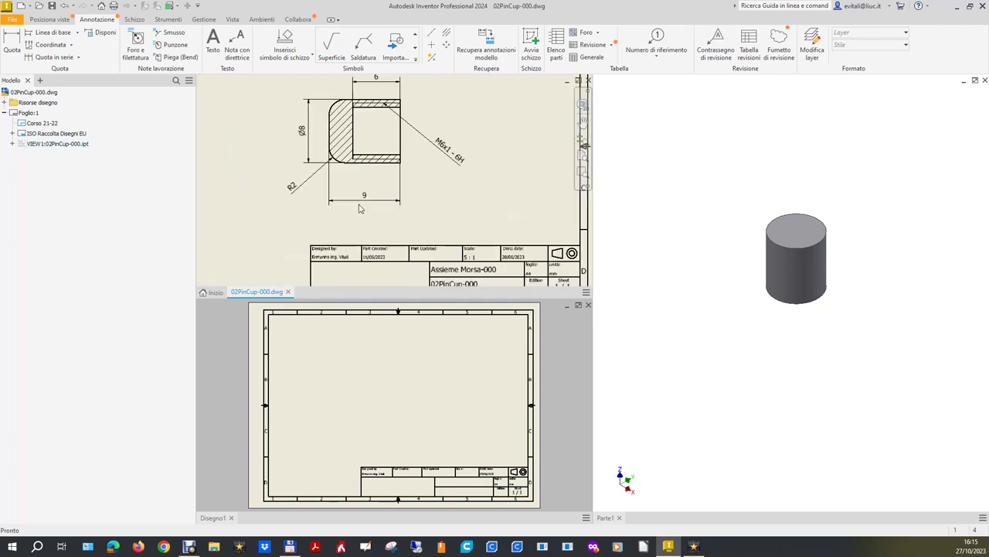
{"action": "scroll", "coordinate": [488, 147], "scroll_direction": "up", "scroll_amount": 2}
{"action": "left_click", "coordinate": [691, 288]}
{"action": "left_click", "coordinate": [735, 260]}
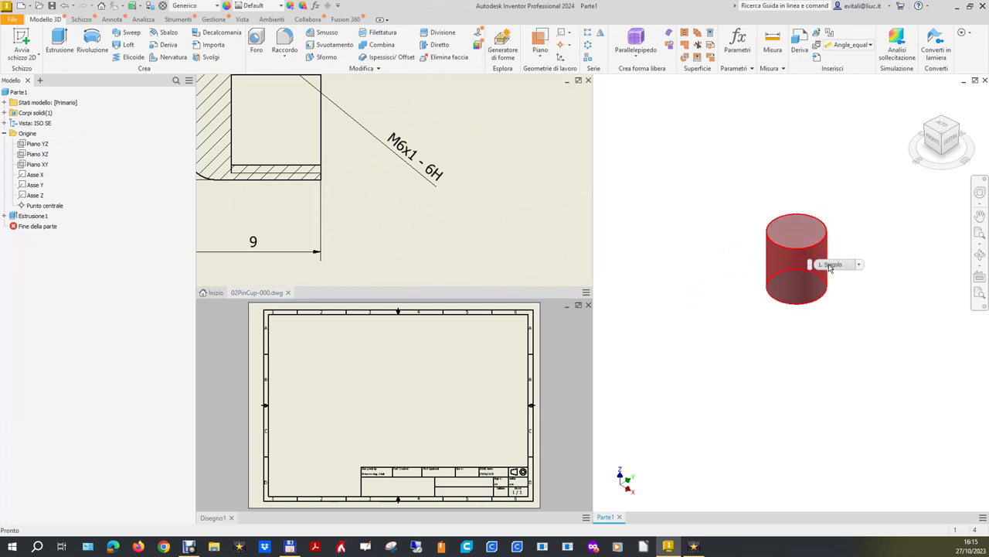
Round the cylinder's top edge with a 2 mm fillet, Raccordo1
{"action": "scroll", "coordinate": [455, 232], "scroll_direction": "down", "scroll_amount": 2}
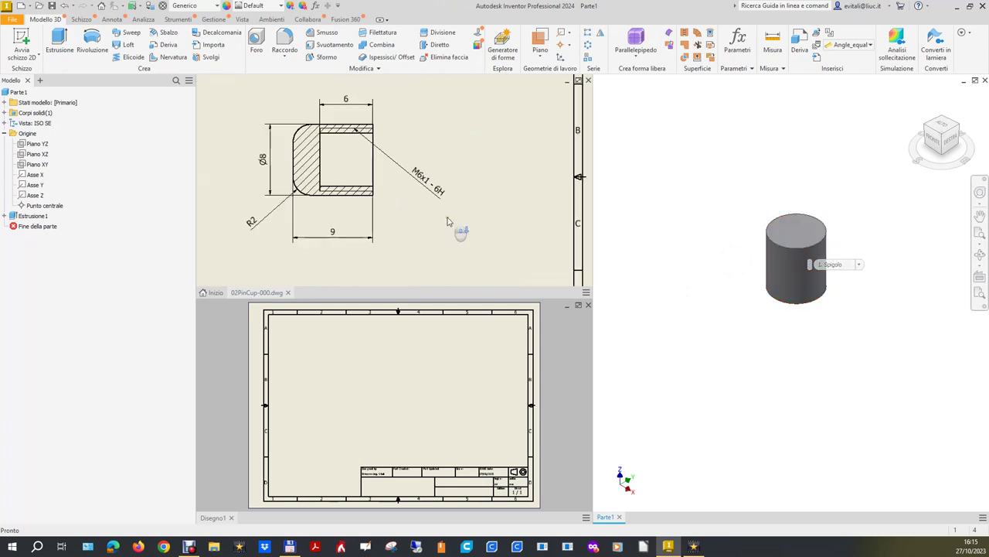
{"action": "left_click", "coordinate": [800, 234]}
{"action": "left_click", "coordinate": [736, 122]}
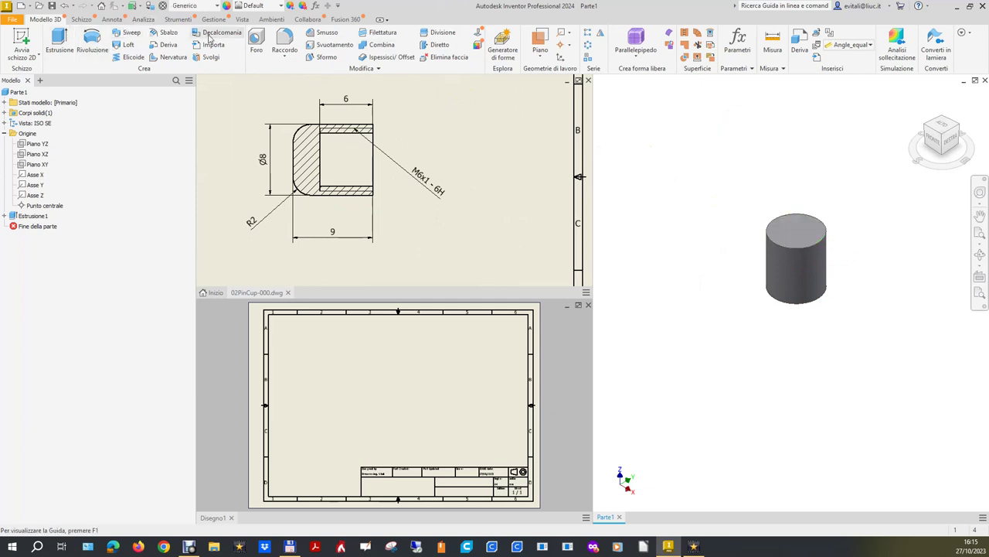
{"action": "left_click", "coordinate": [286, 41]}
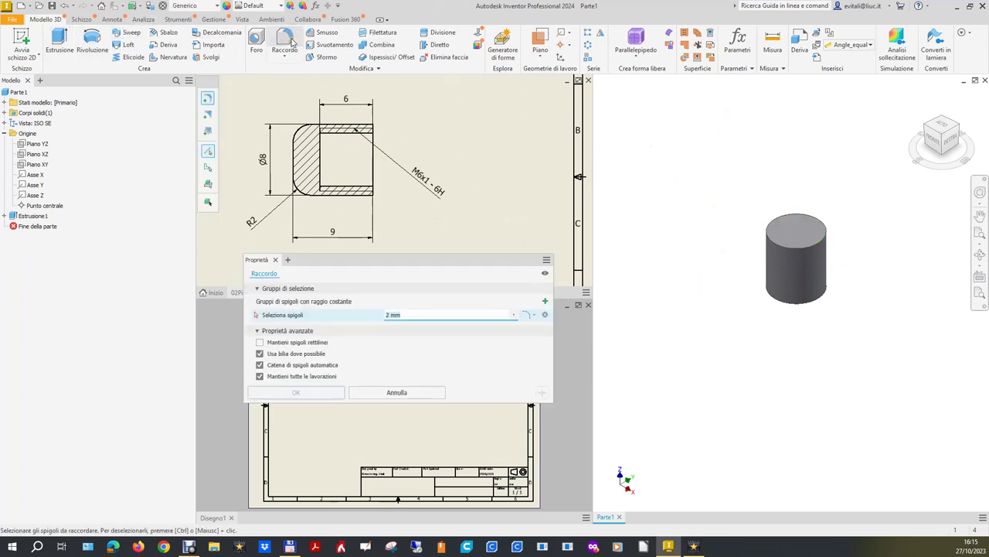
{"action": "left_click", "coordinate": [788, 246]}
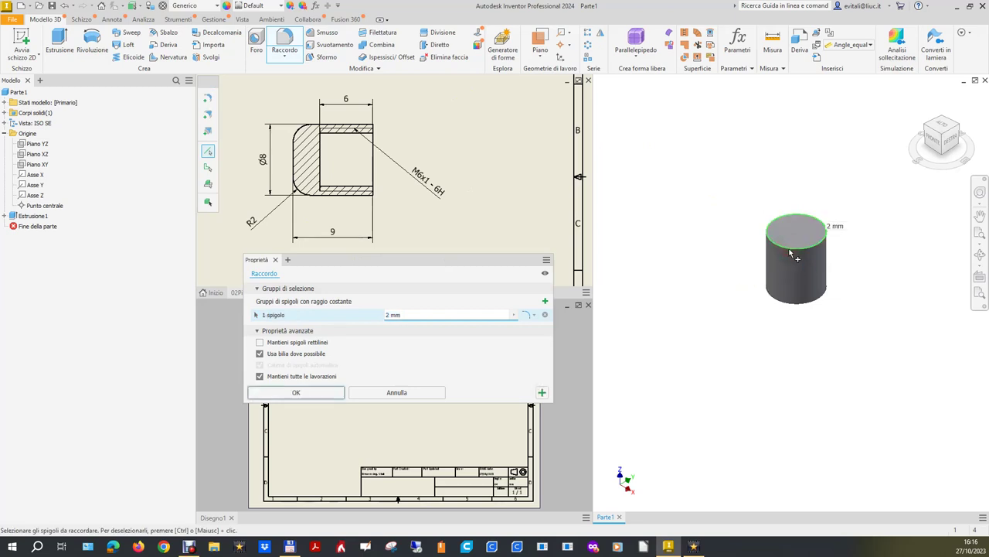
{"action": "left_click", "coordinate": [322, 394]}
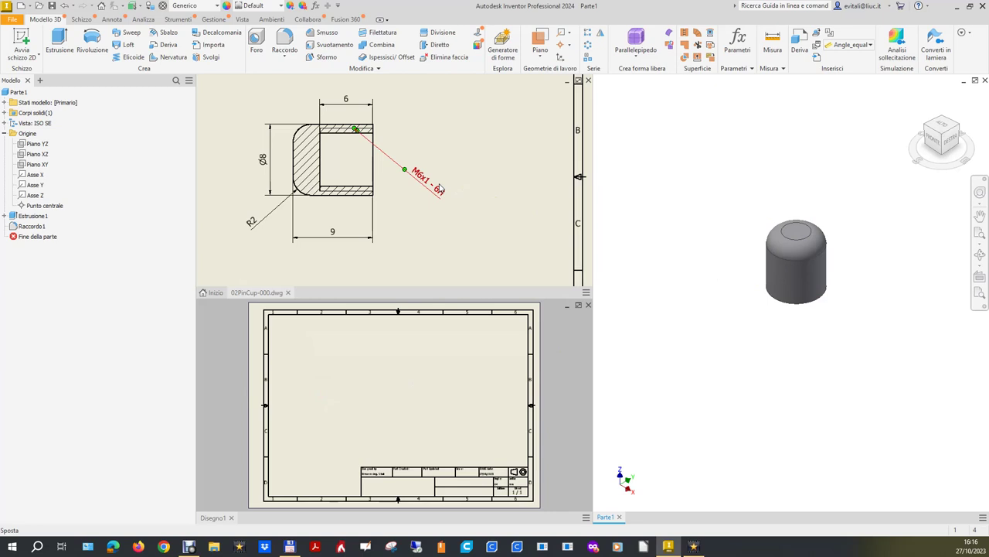
{"action": "mouse_move", "coordinate": [942, 139]}
{"action": "left_click", "coordinate": [944, 160]}
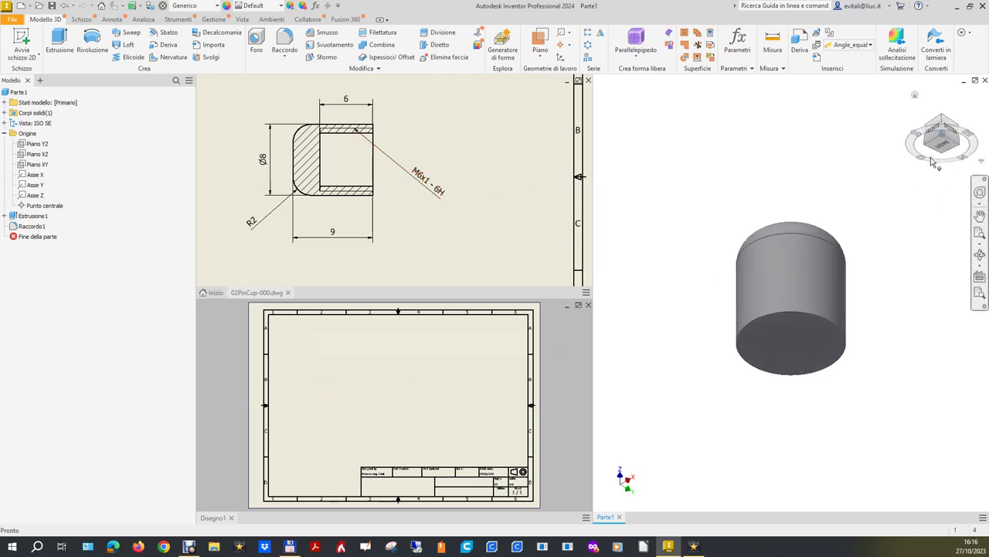
Start a 2D sketch on the cylinder's bottom face and draw a circle
{"action": "left_click", "coordinate": [20, 44]}
{"action": "left_click", "coordinate": [773, 348]}
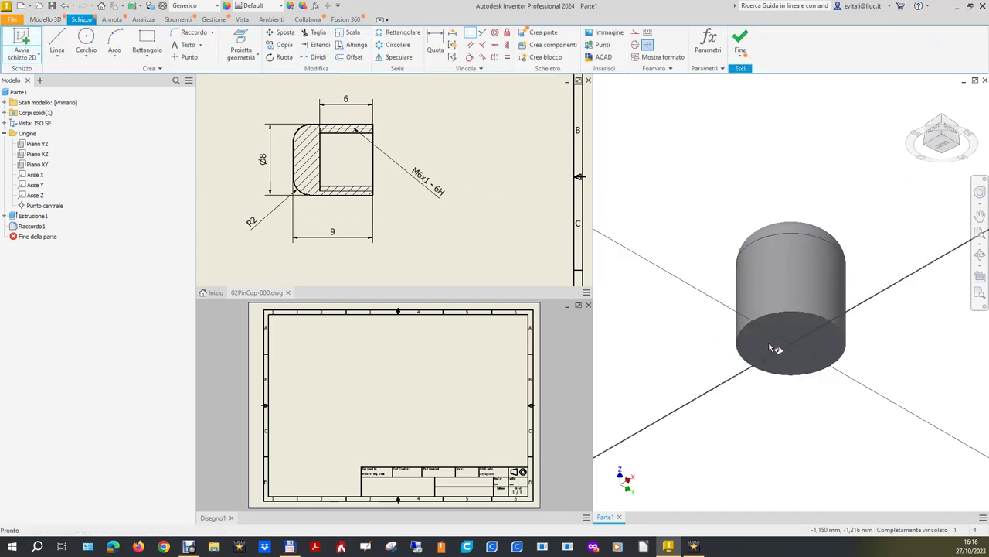
{"action": "left_click", "coordinate": [86, 43]}
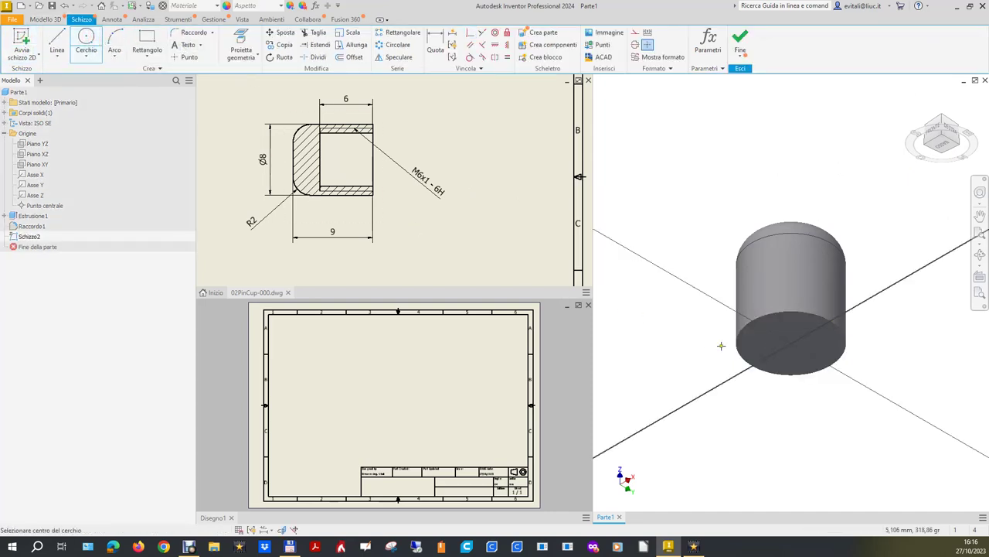
{"action": "left_click", "coordinate": [786, 354]}
{"action": "left_click", "coordinate": [786, 331]}
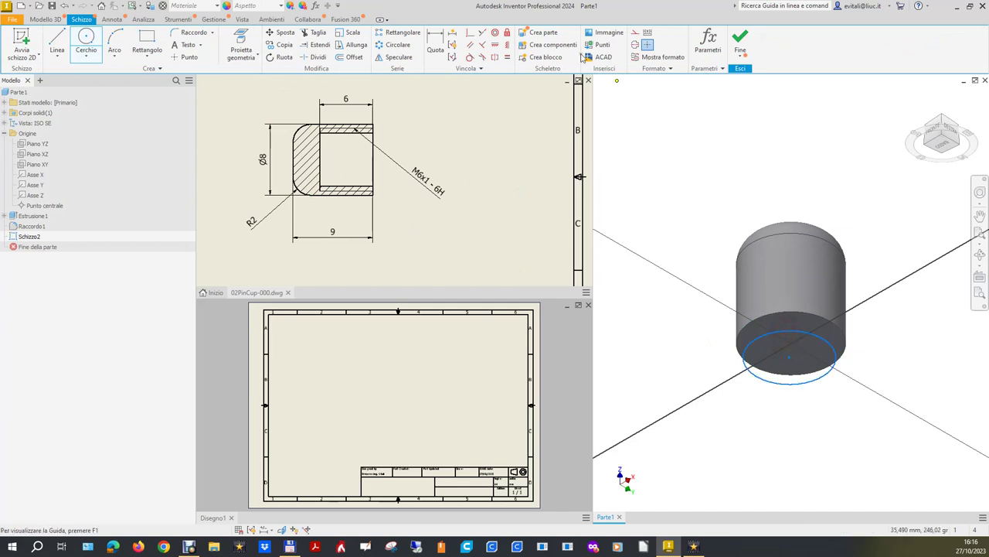
Dimension the circle to Ø6, make it concentric with the cylinder edge, and finish the sketch
{"action": "left_click", "coordinate": [435, 43]}
{"action": "left_click", "coordinate": [809, 339]}
{"action": "left_click", "coordinate": [868, 305]}
{"action": "type", "text": "6"}
{"action": "key", "text": "Return"}
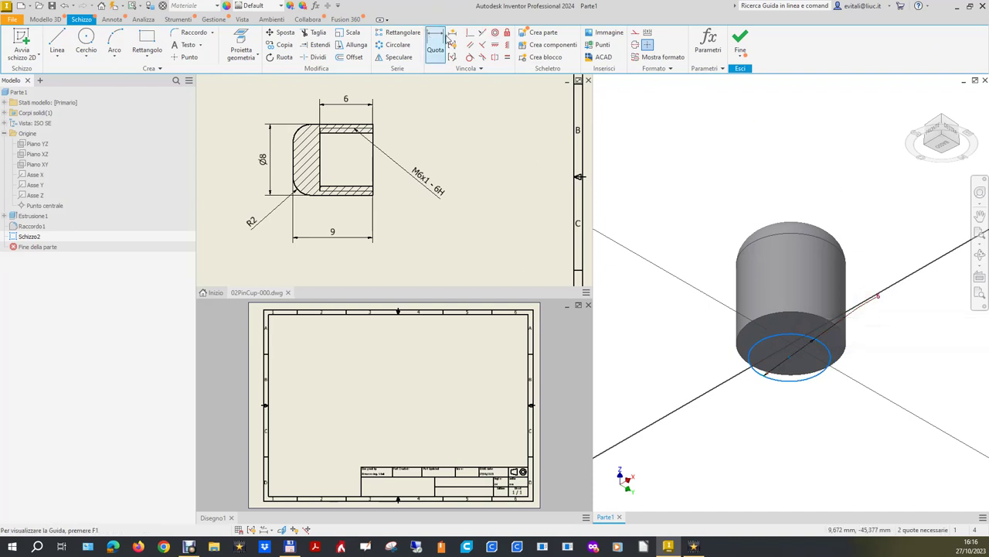
{"action": "left_click", "coordinate": [494, 32]}
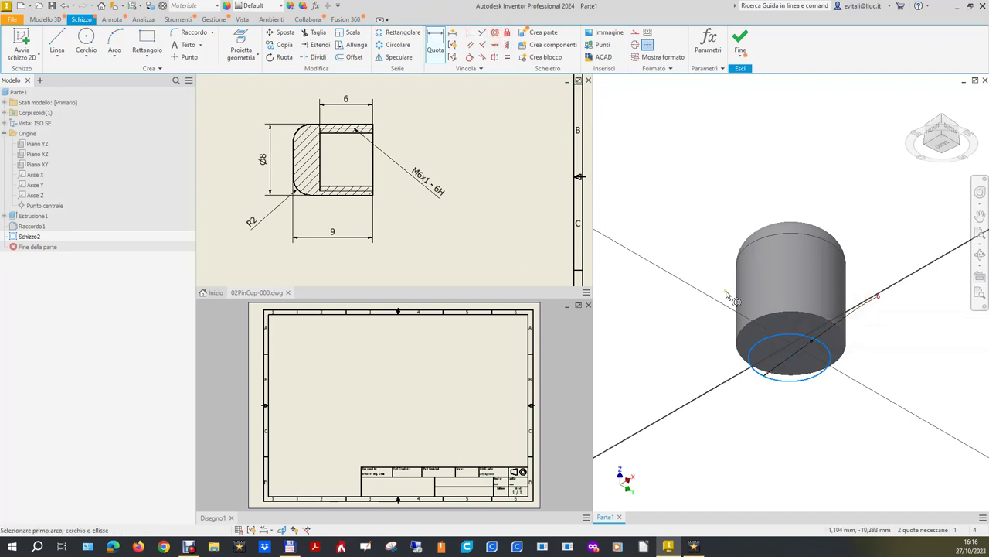
{"action": "left_click", "coordinate": [785, 333]}
{"action": "left_click", "coordinate": [791, 313]}
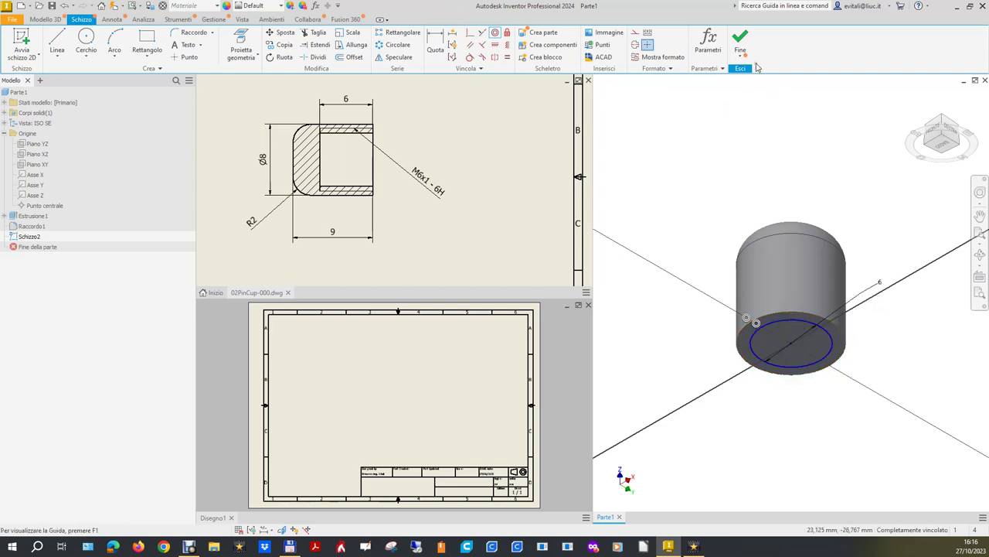
{"action": "left_click", "coordinate": [740, 40]}
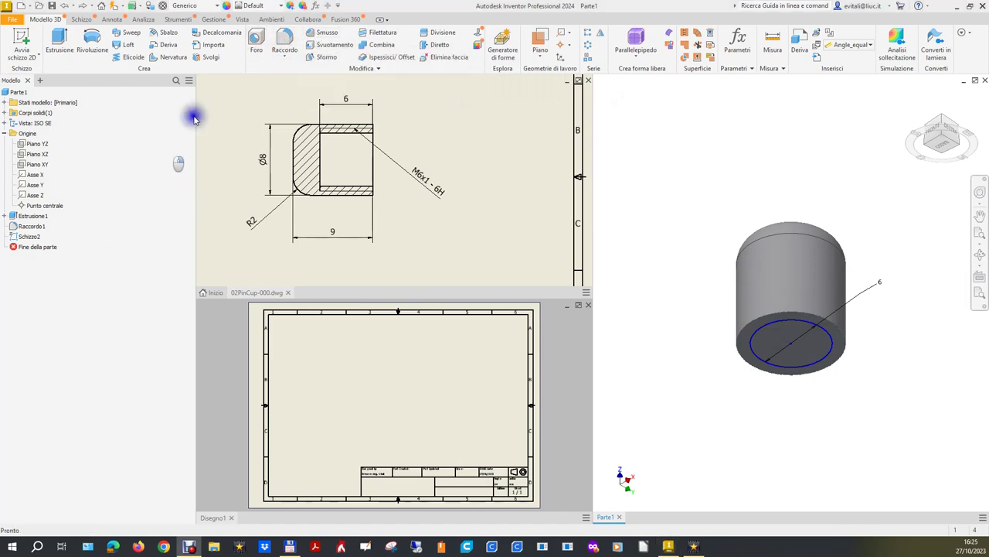
{"action": "left_click", "coordinate": [254, 40]}
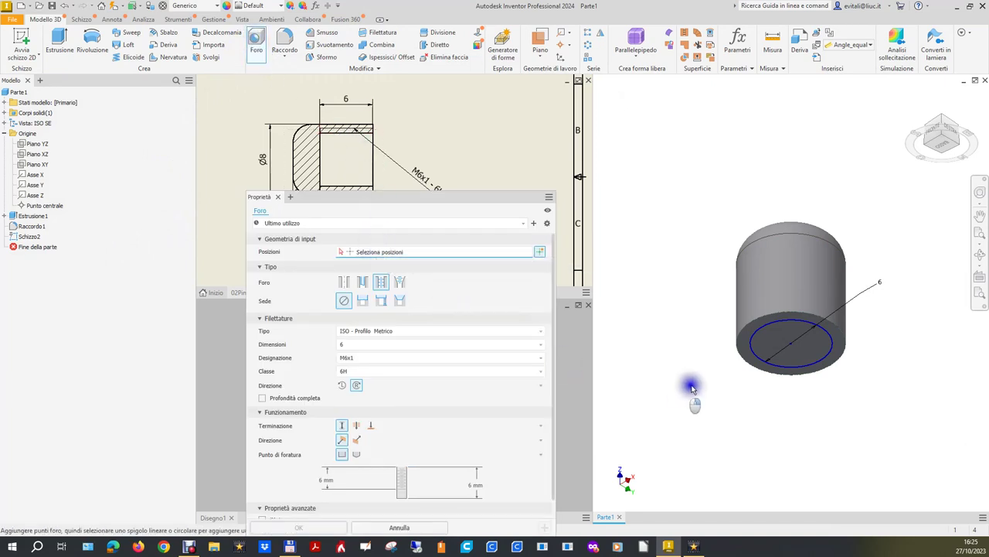
Place a 6 mm deep ISO metric M6x1 6H tapped hole at the Schizzo2 centre point
{"action": "left_click", "coordinate": [792, 347]}
{"action": "mouse_move", "coordinate": [845, 370]}
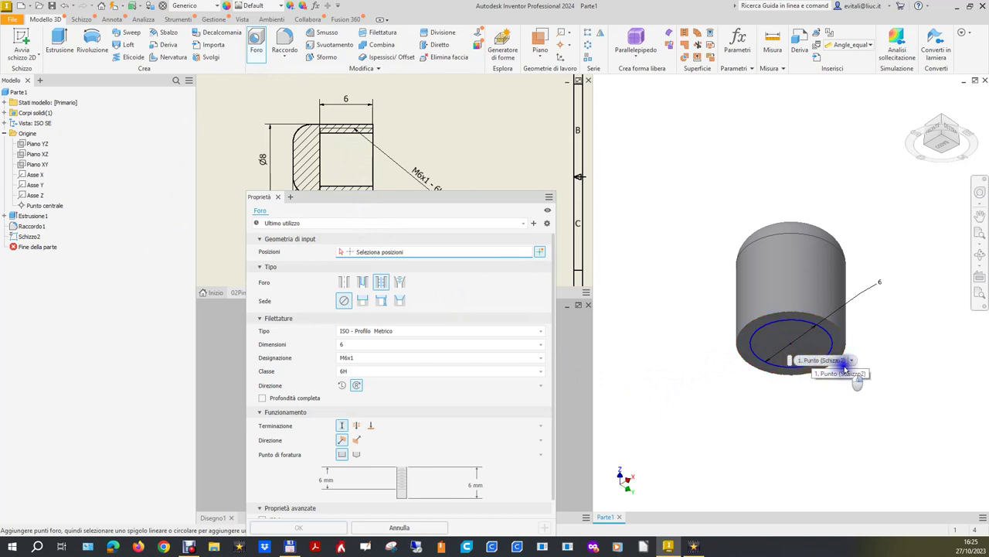
{"action": "left_click", "coordinate": [851, 360]}
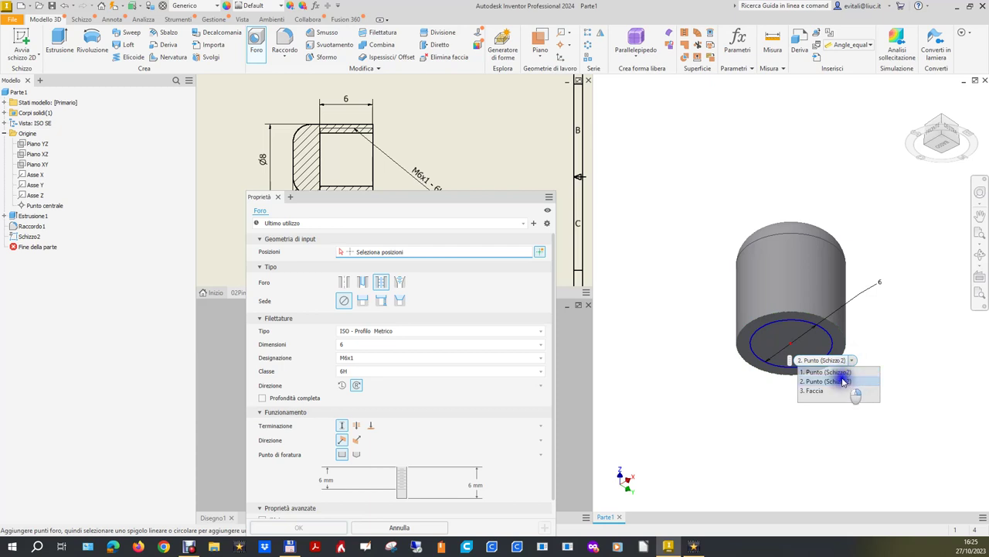
{"action": "left_click", "coordinate": [843, 374]}
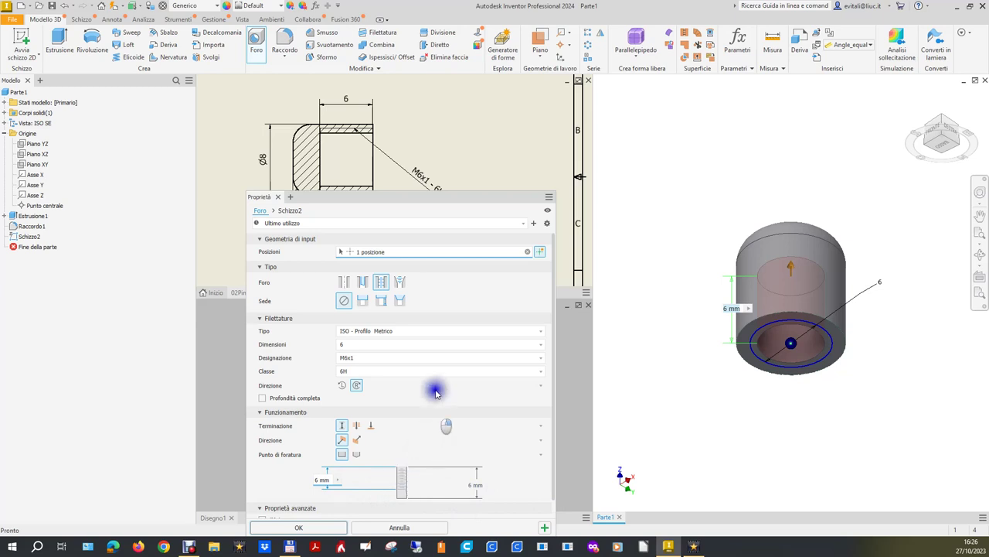
{"action": "left_click_drag", "start_coordinate": [484, 199], "coordinate": [473, 117]}
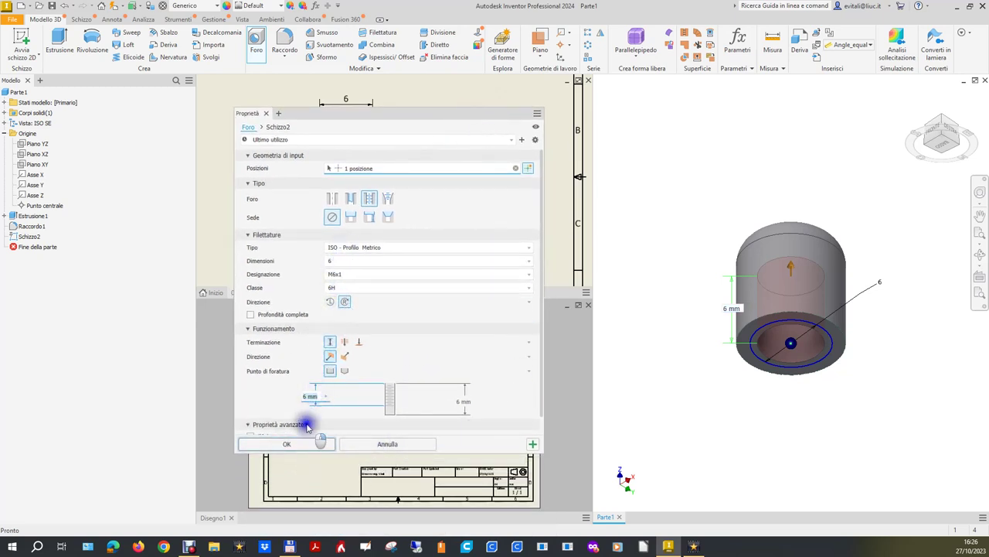
{"action": "left_click", "coordinate": [305, 446]}
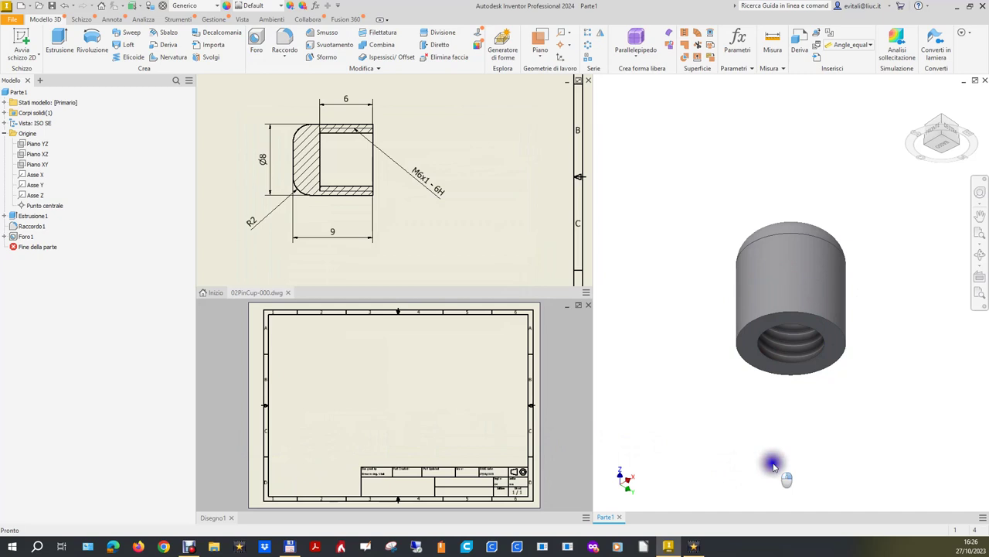
Reset the ViewCube home view so it fits the threaded pin cup part
{"action": "mouse_move", "coordinate": [941, 131]}
{"action": "left_click", "coordinate": [915, 95]}
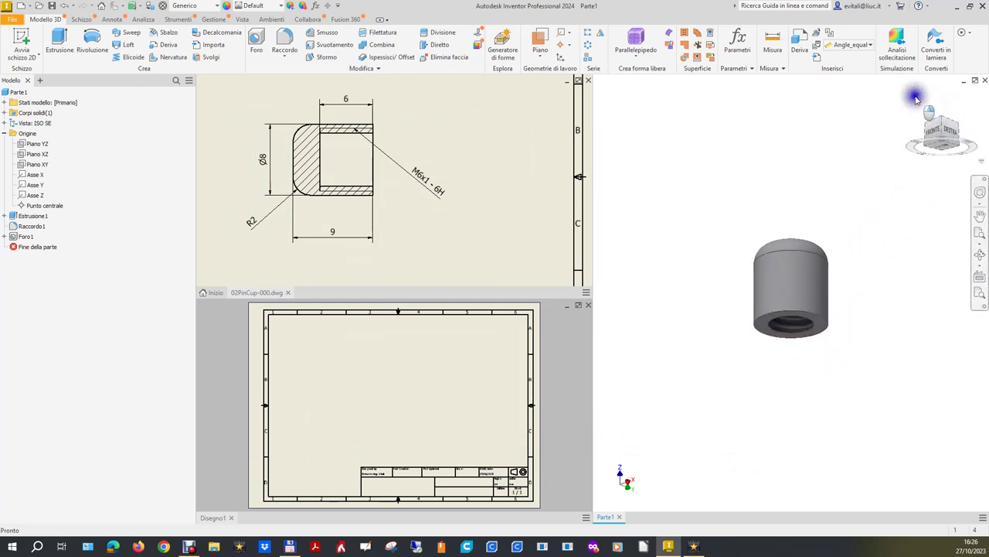
{"action": "right_click", "coordinate": [915, 99]}
{"action": "mouse_move", "coordinate": [926, 159]}
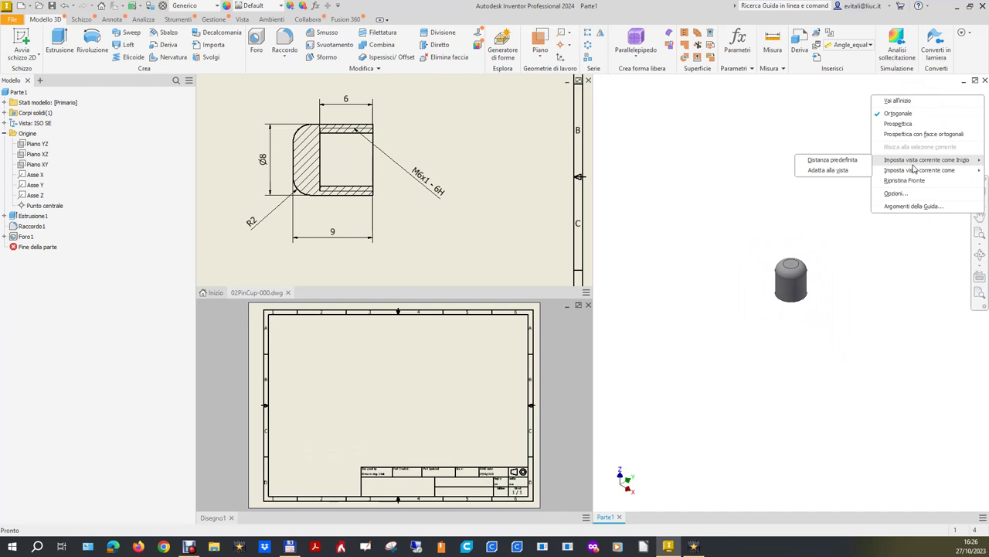
{"action": "left_click", "coordinate": [843, 169]}
{"action": "left_click", "coordinate": [917, 94]}
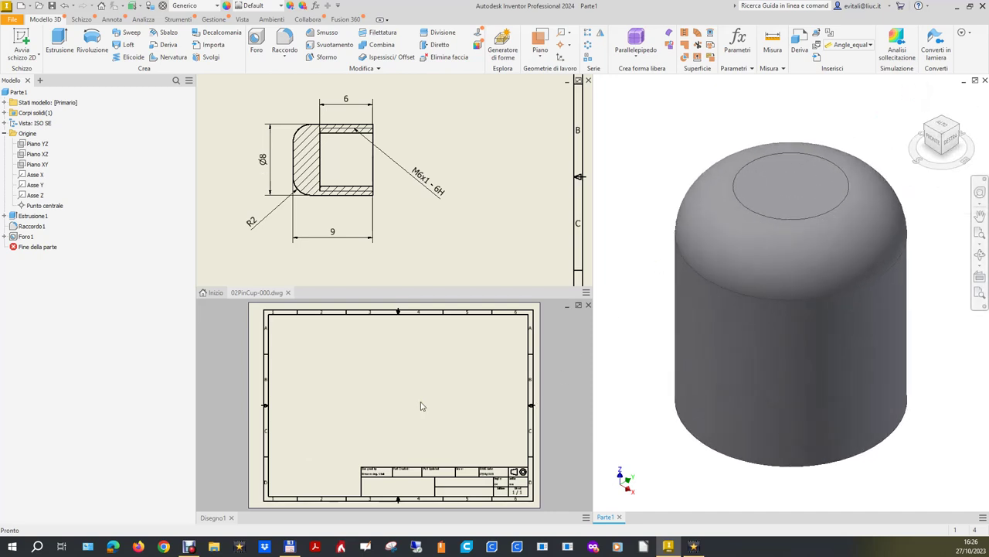
{"action": "left_click", "coordinate": [12, 20]}
Save the part under the new name 02PinCup-000Filmato.ipt in the exercise folder
{"action": "left_click", "coordinate": [21, 136]}
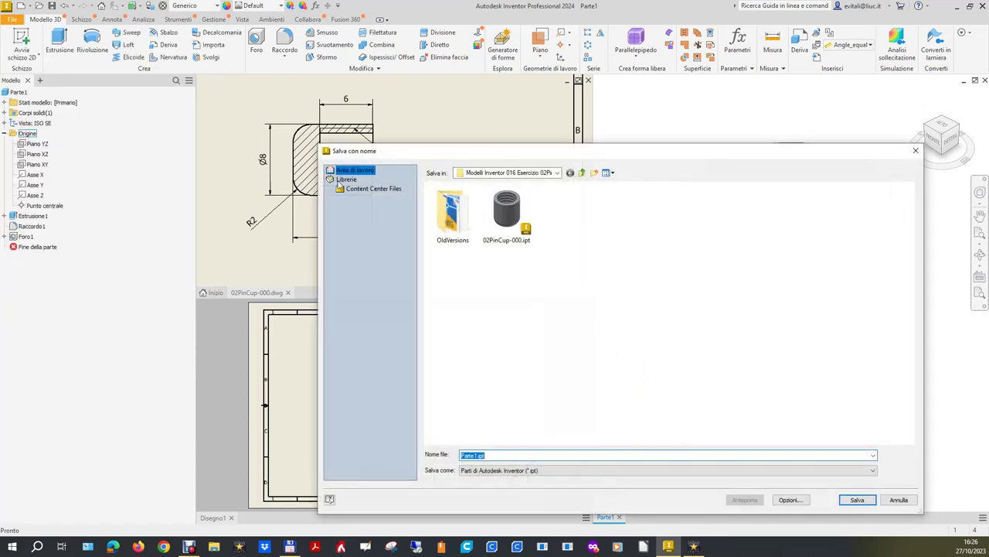
{"action": "left_click", "coordinate": [506, 210]}
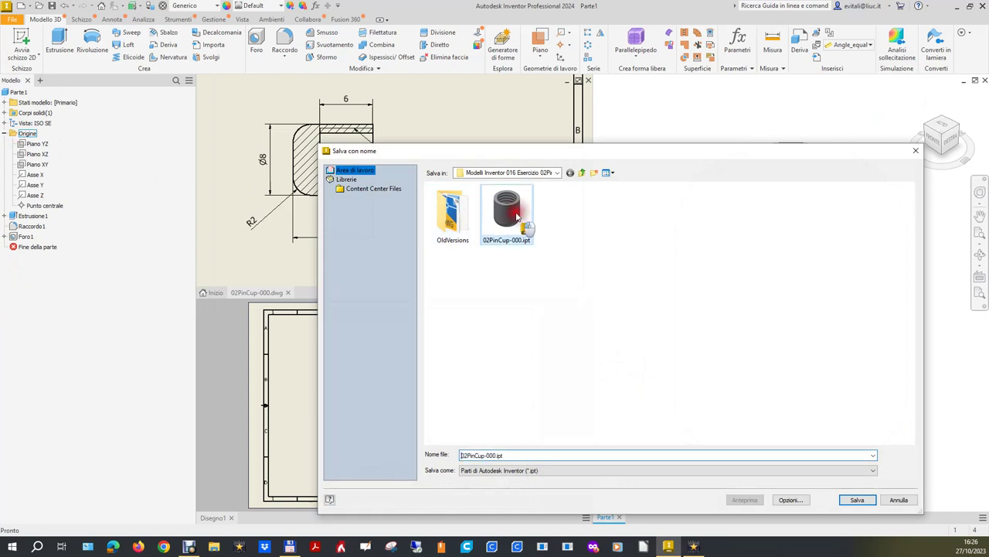
{"action": "double_click", "coordinate": [501, 455]}
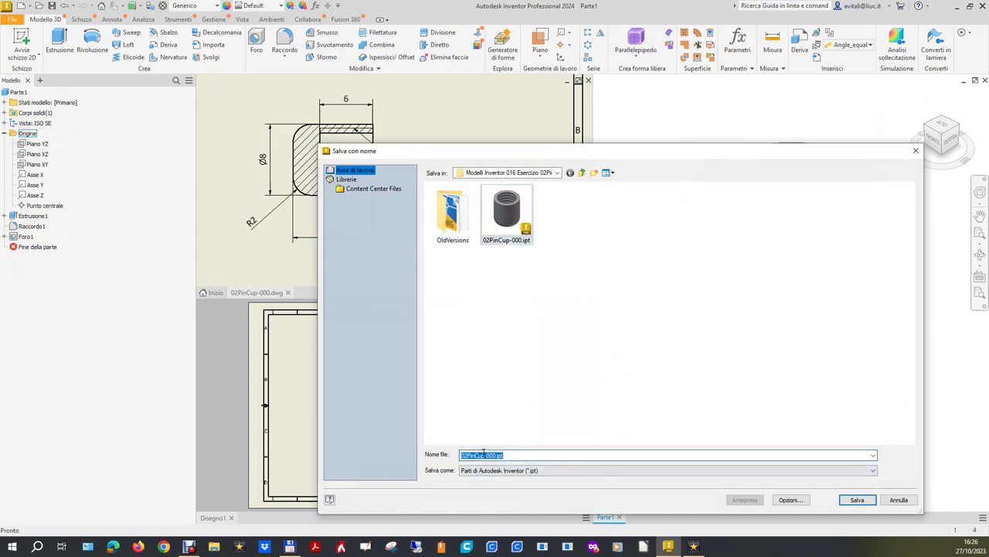
{"action": "left_click", "coordinate": [499, 455]}
{"action": "type", "text": "Filmato"}
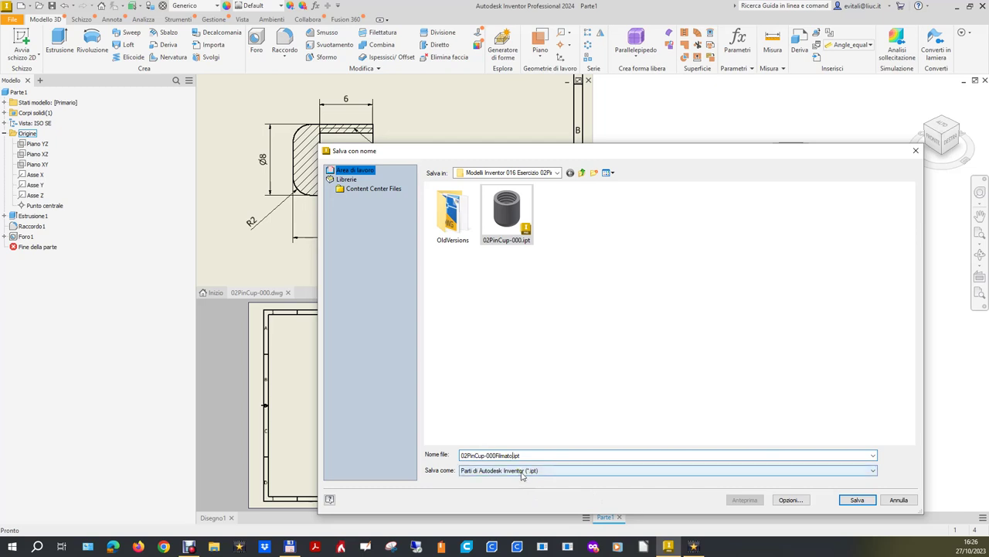
{"action": "left_click", "coordinate": [856, 501]}
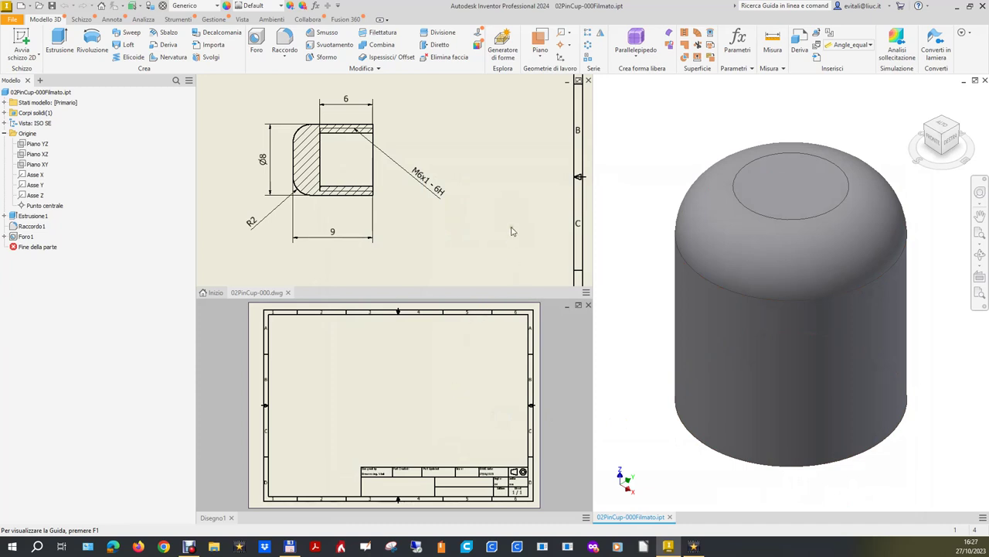
{"action": "scroll", "coordinate": [513, 227], "scroll_direction": "down", "scroll_amount": 3}
Place base view VISTA1 of the pin cup on the new sheet, turned to its end view, at 5:1
{"action": "left_click", "coordinate": [326, 395]}
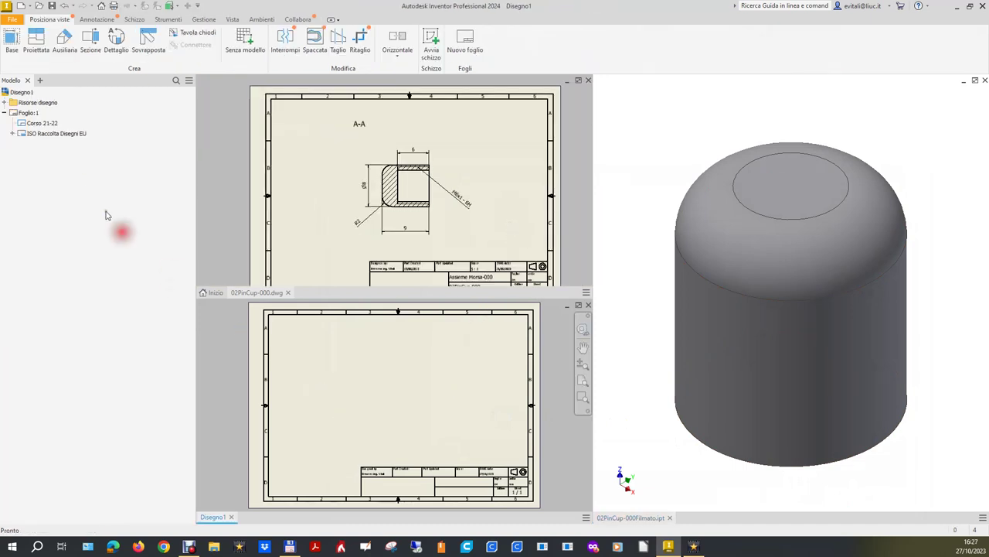
{"action": "left_click", "coordinate": [90, 39]}
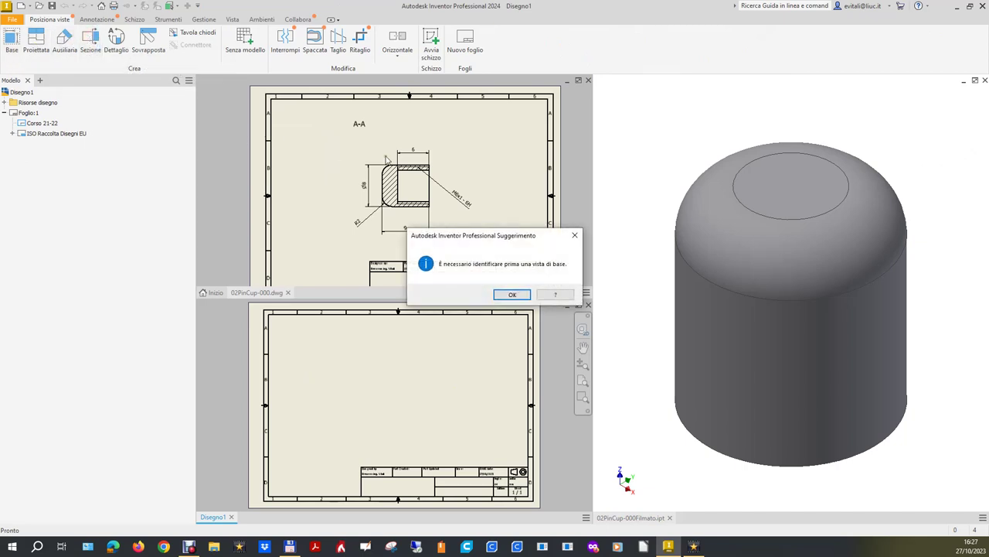
{"action": "left_click", "coordinate": [510, 295]}
{"action": "left_click", "coordinate": [12, 41]}
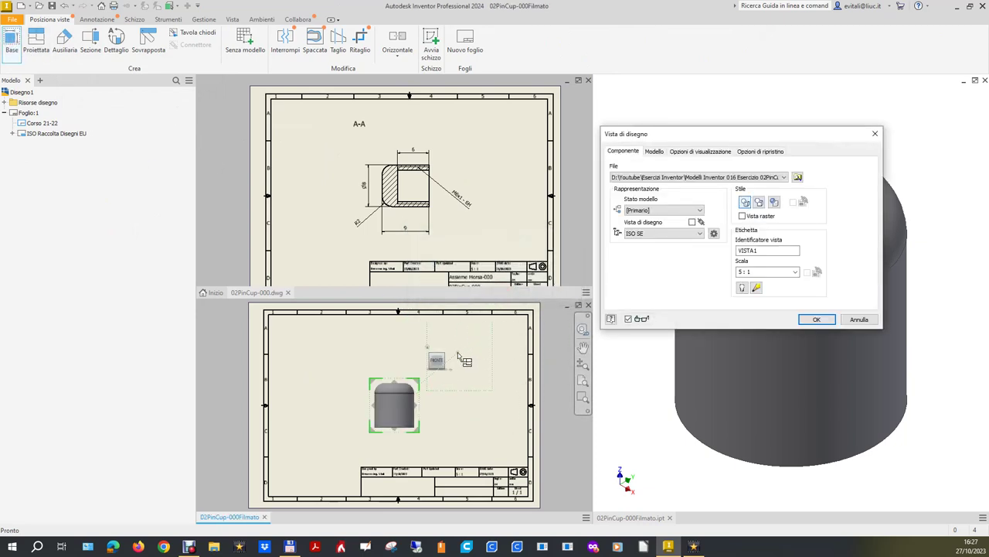
{"action": "left_click", "coordinate": [449, 352]}
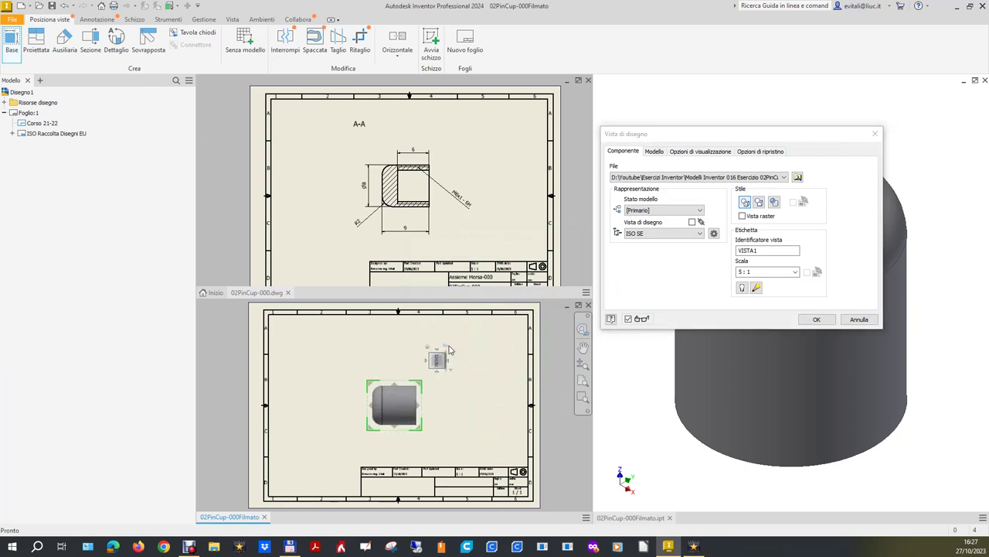
{"action": "key", "text": "alt"}
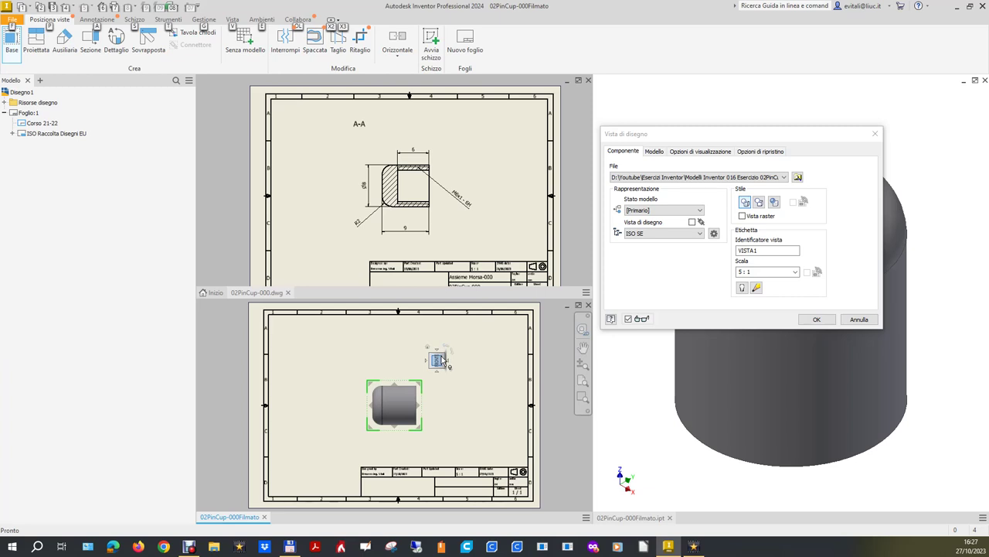
{"action": "mouse_move", "coordinate": [438, 359]}
{"action": "left_click", "coordinate": [429, 361]}
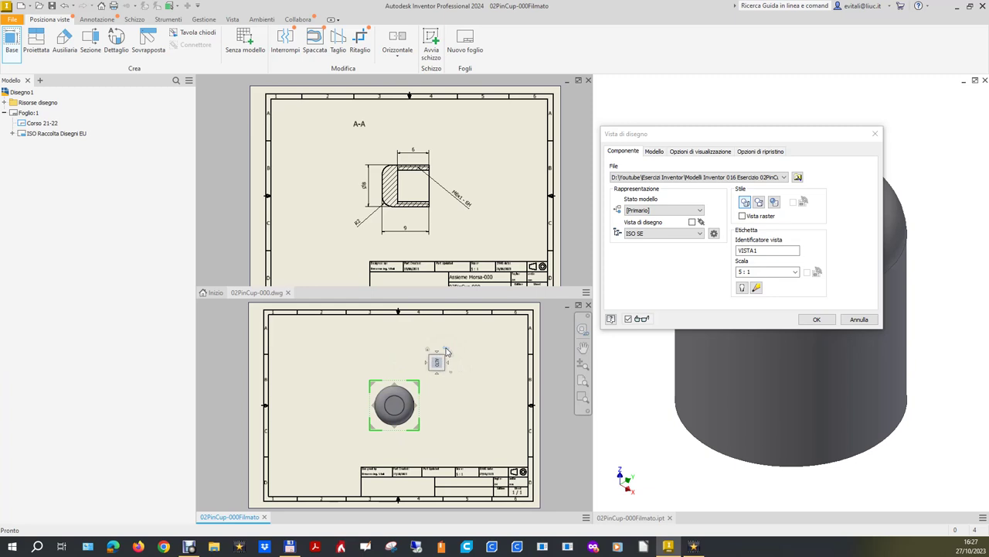
{"action": "left_click", "coordinate": [818, 320]}
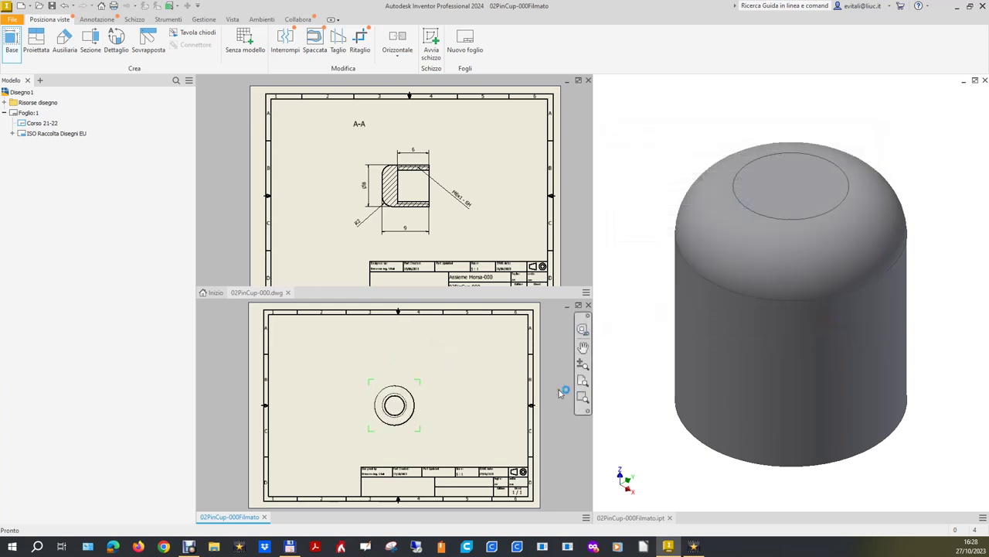
Cut section A-A vertically through the circle's centre, place it left, and shift the base view right
{"action": "left_click", "coordinate": [93, 42]}
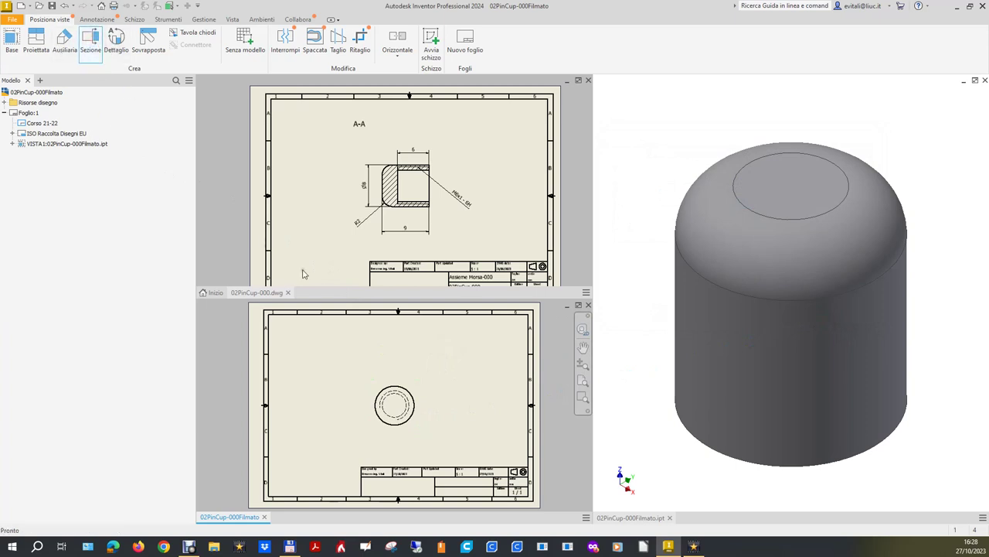
{"action": "left_click", "coordinate": [398, 384]}
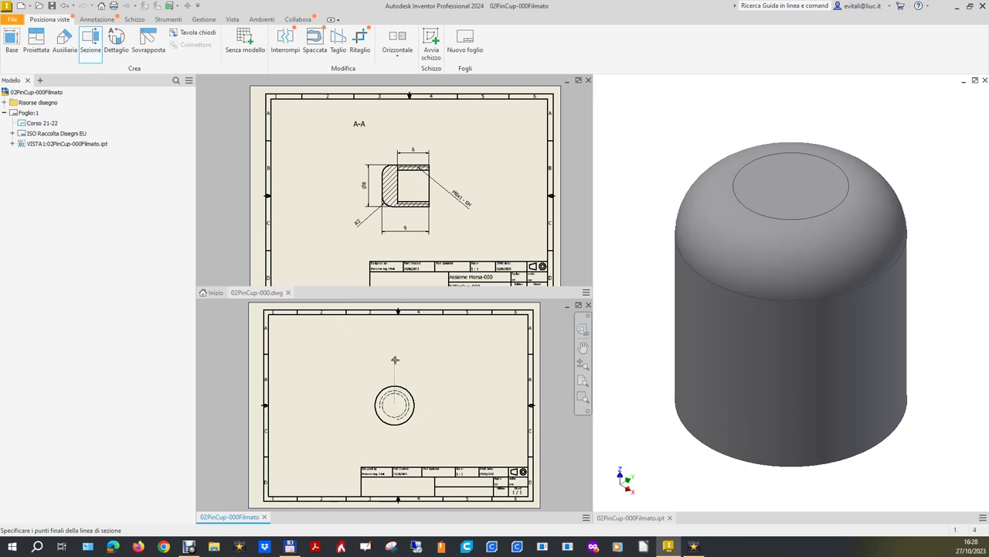
{"action": "left_click", "coordinate": [395, 359]}
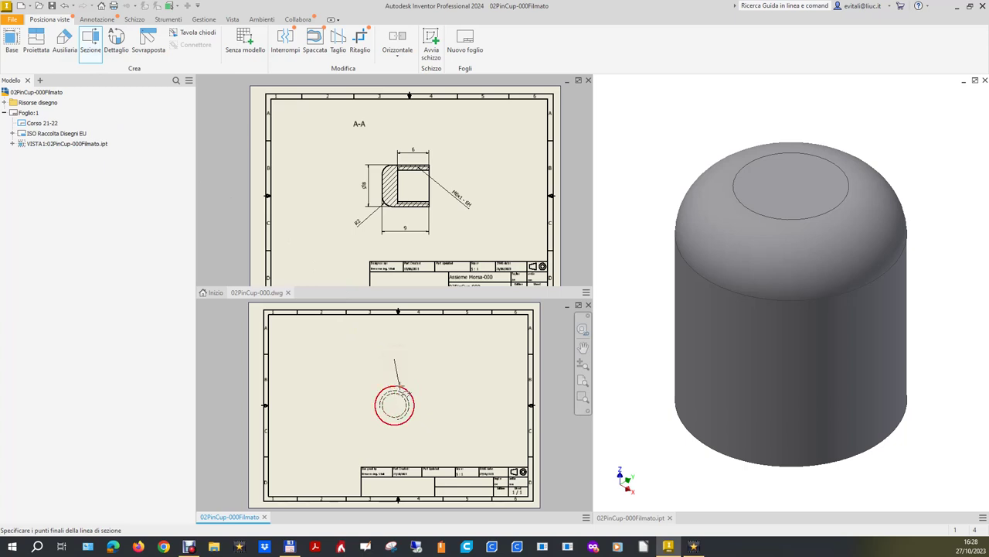
{"action": "left_click", "coordinate": [396, 458]}
{"action": "right_click", "coordinate": [341, 374]}
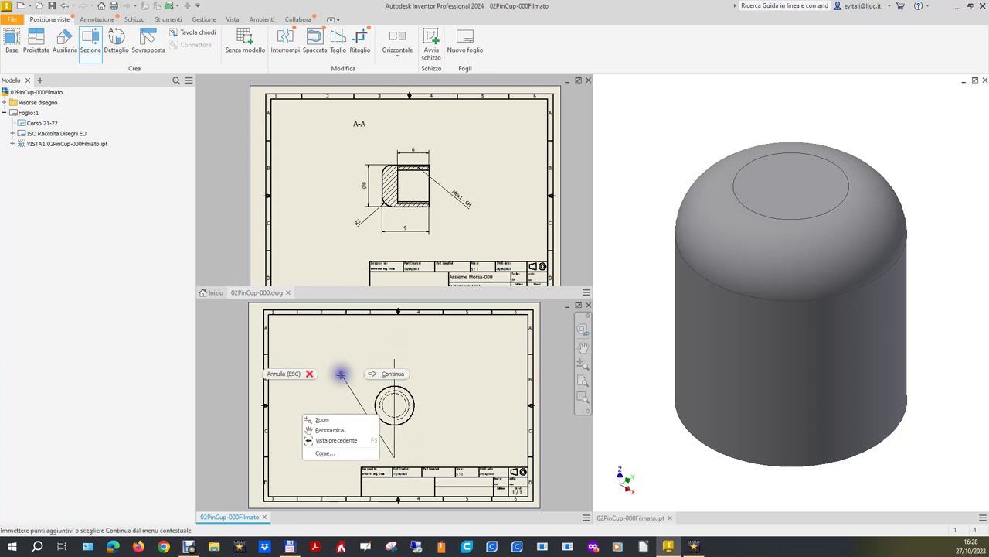
{"action": "left_click", "coordinate": [372, 374]}
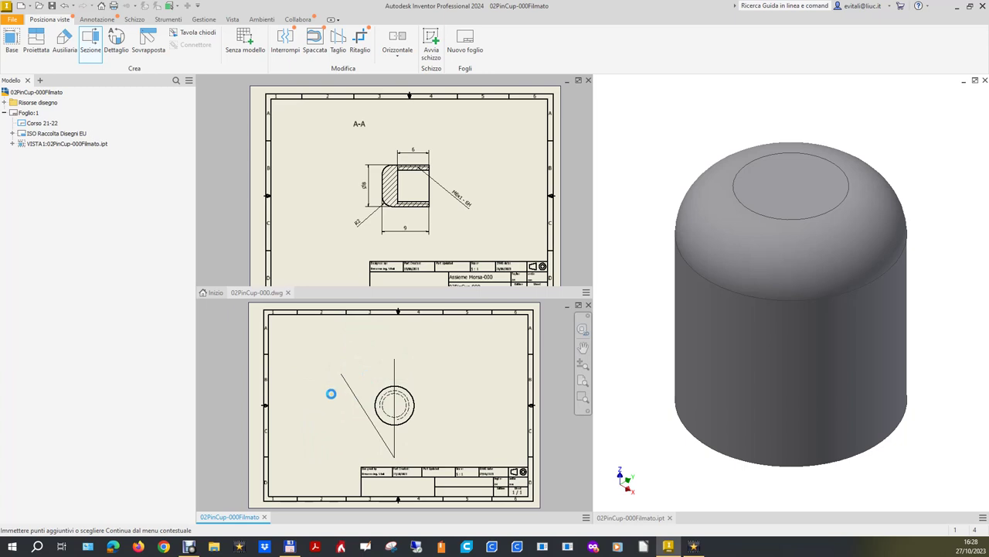
{"action": "left_click", "coordinate": [325, 398]}
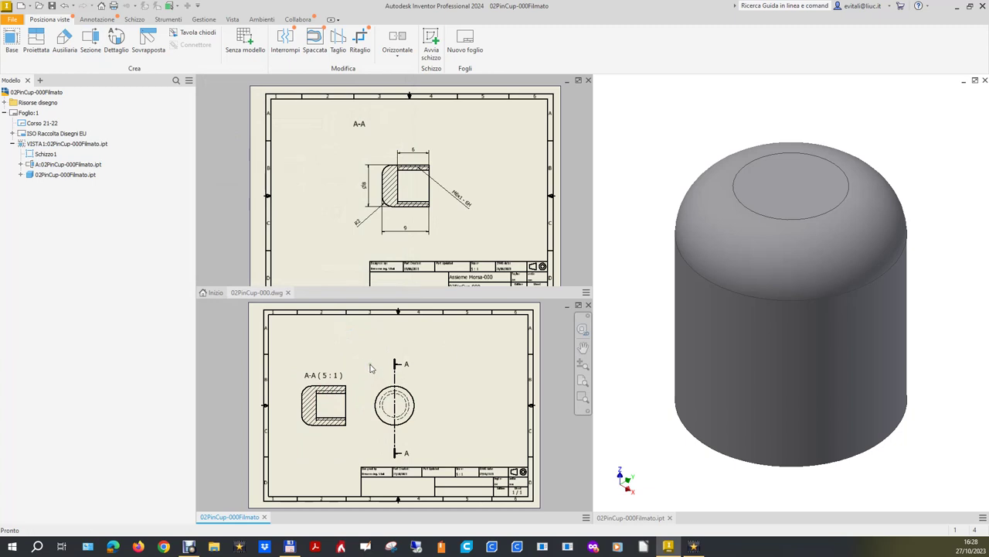
{"action": "left_click_drag", "start_coordinate": [408, 377], "coordinate": [470, 364]}
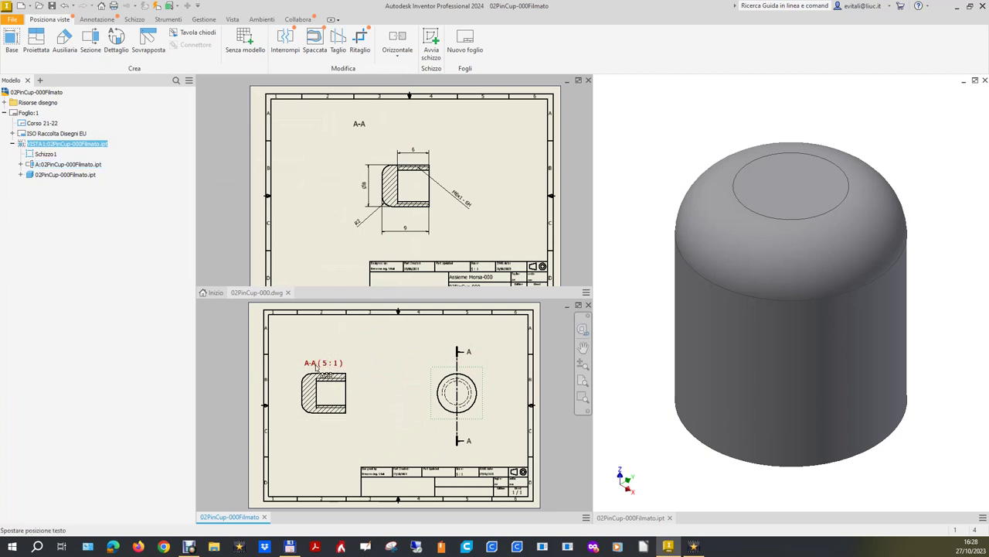
Move section A-A further right and suppress circular base view VISTA1
{"action": "left_click_drag", "start_coordinate": [315, 418], "coordinate": [364, 425]}
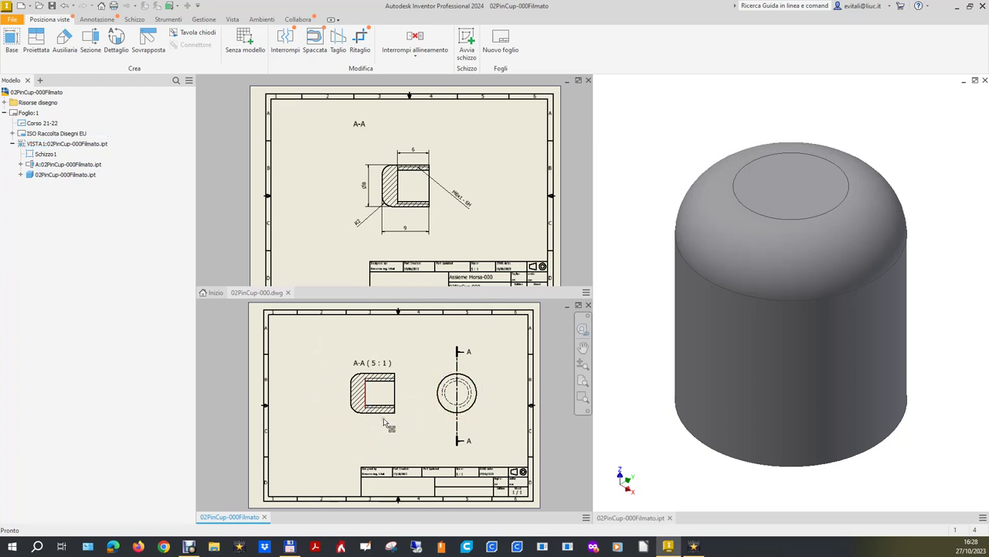
{"action": "right_click", "coordinate": [474, 370]}
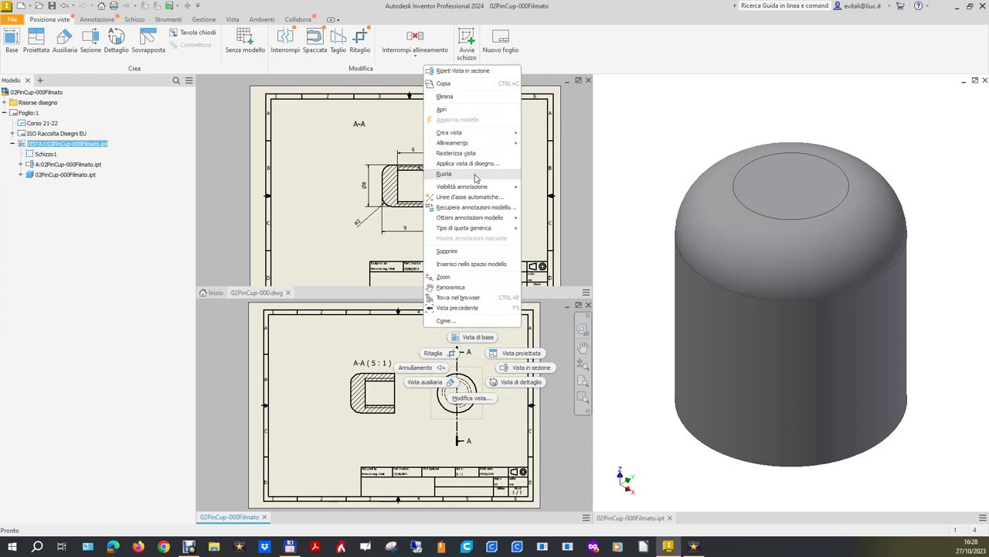
{"action": "left_click", "coordinate": [474, 252]}
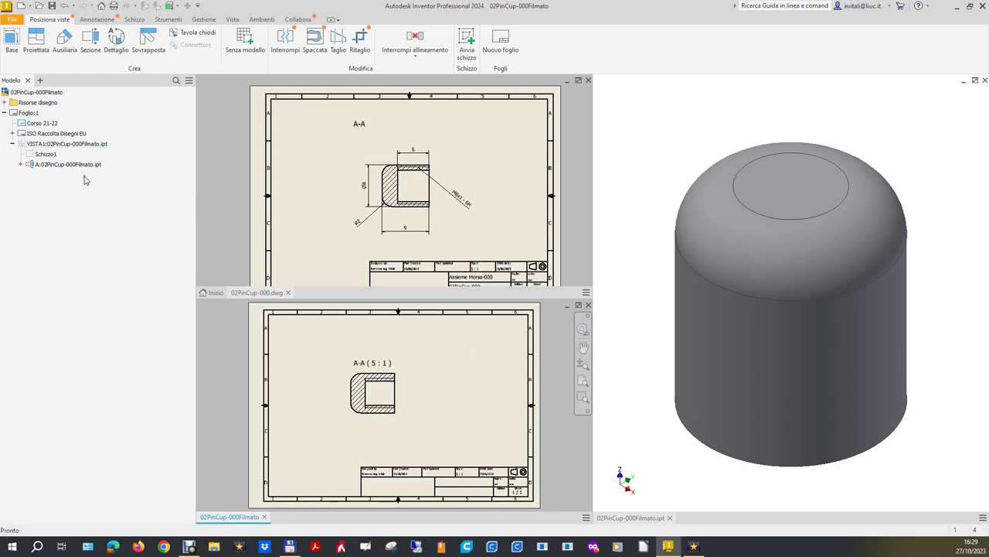
{"action": "right_click", "coordinate": [82, 144]}
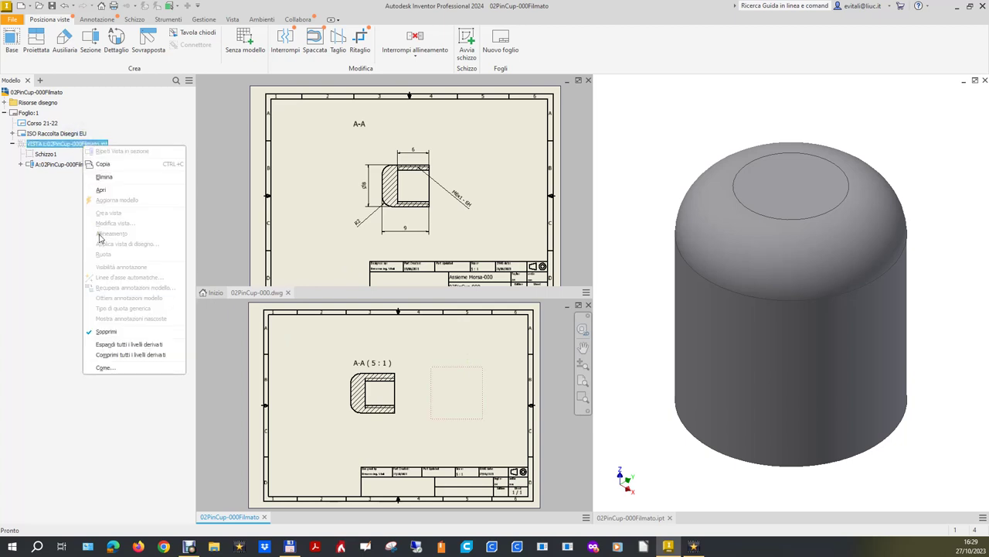
{"action": "left_click", "coordinate": [114, 333]}
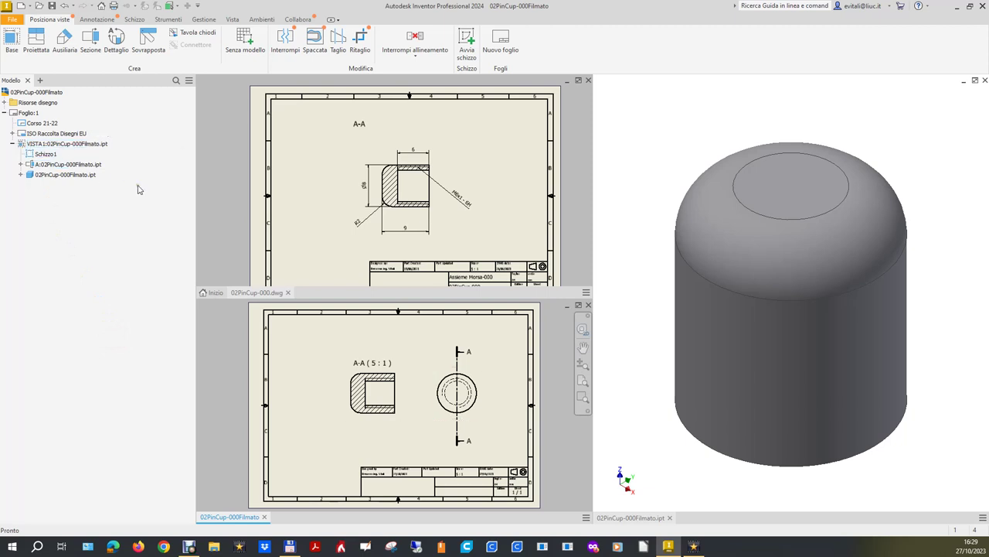
{"action": "right_click", "coordinate": [58, 144]}
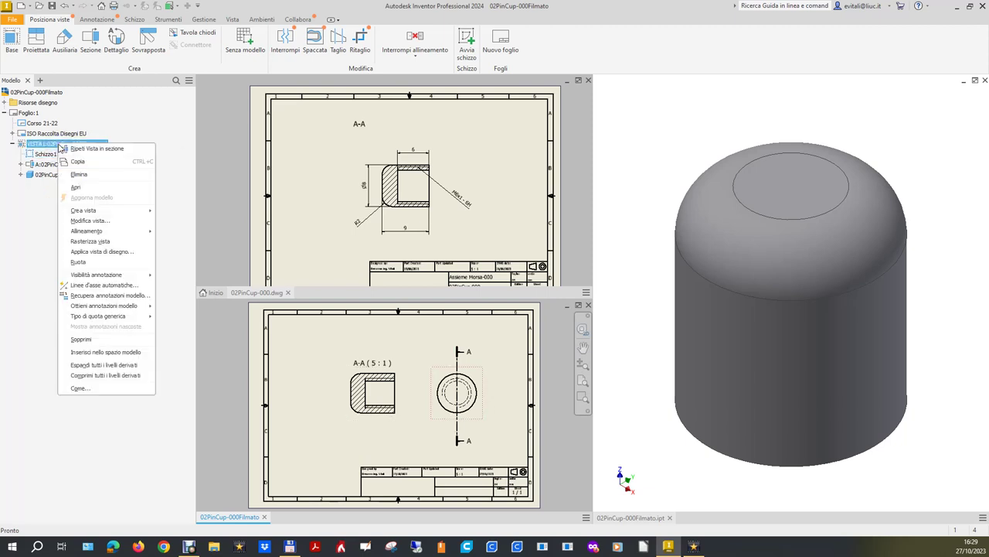
{"action": "left_click", "coordinate": [96, 340]}
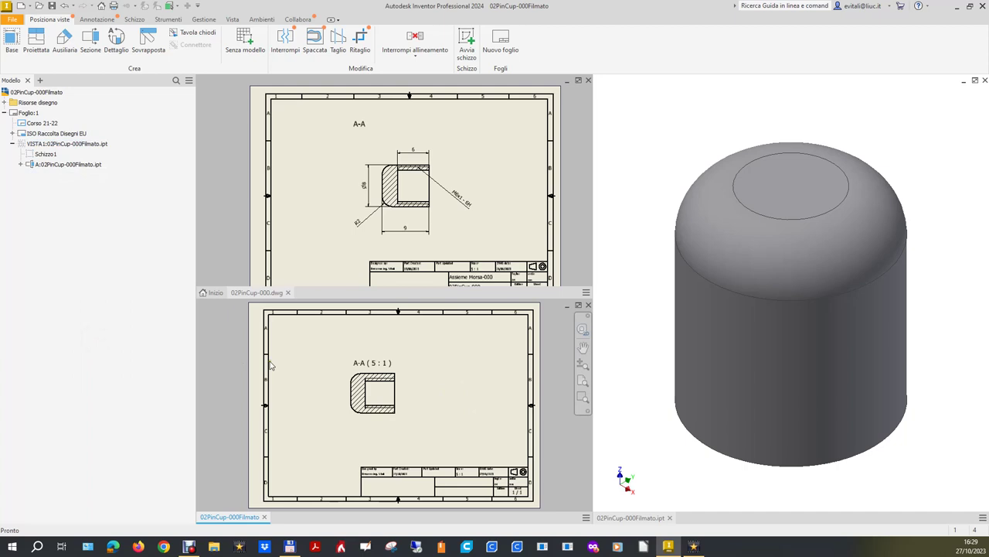
Move section view A-A to the sheet centre and shift its label up and left
{"action": "left_click", "coordinate": [361, 368]}
{"action": "left_click_drag", "start_coordinate": [360, 368], "coordinate": [395, 365]}
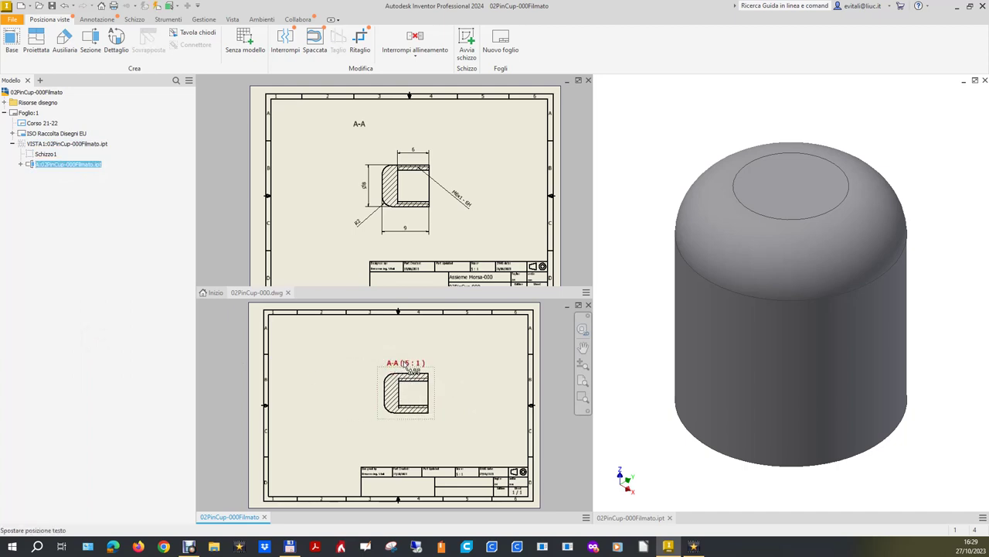
{"action": "left_click_drag", "start_coordinate": [407, 364], "coordinate": [382, 357]}
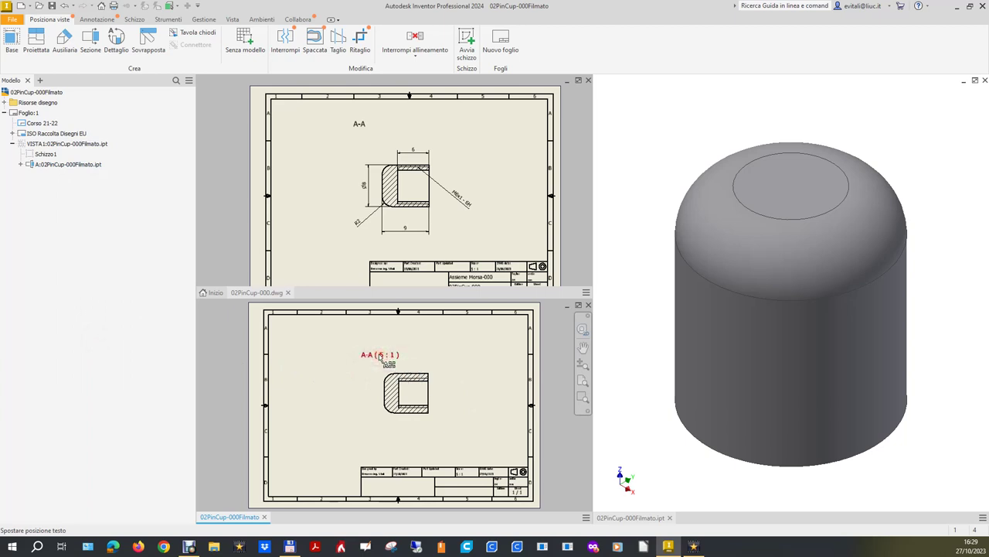
{"action": "scroll", "coordinate": [480, 284], "scroll_direction": "down", "scroll_amount": 2}
{"action": "scroll", "coordinate": [490, 292], "scroll_direction": "down", "scroll_amount": 2}
{"action": "scroll", "coordinate": [492, 291], "scroll_direction": "up", "scroll_amount": 1}
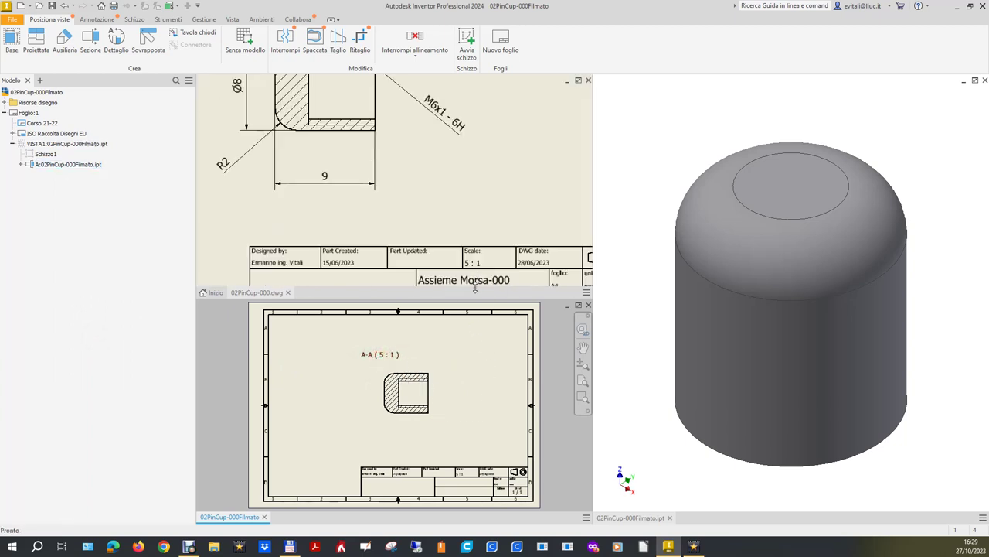
{"action": "scroll", "coordinate": [467, 488], "scroll_direction": "down", "scroll_amount": 2}
{"action": "scroll", "coordinate": [480, 499], "scroll_direction": "up", "scroll_amount": 2}
{"action": "scroll", "coordinate": [486, 447], "scroll_direction": "up", "scroll_amount": 1}
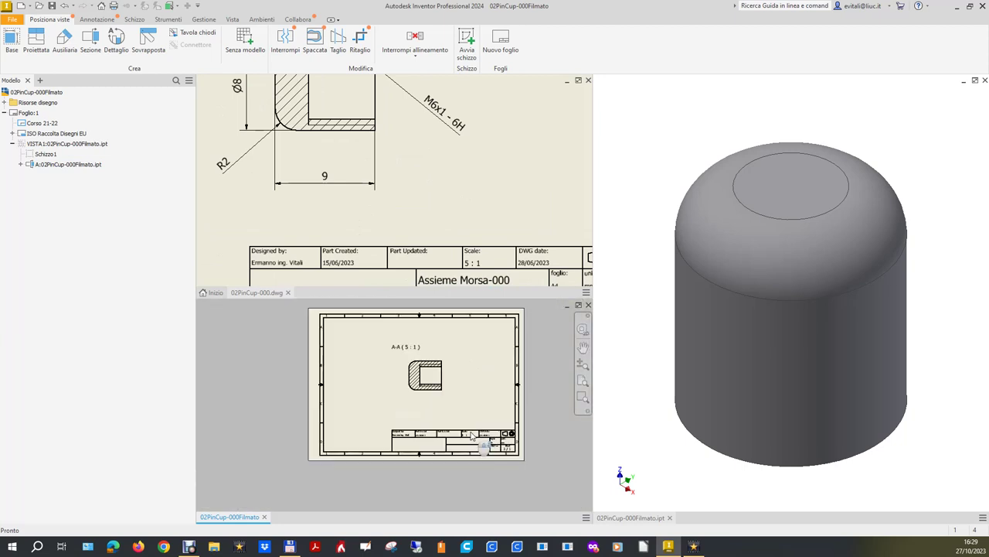
Edit the view label to remove the (5:1) scale so it reads just A-A
{"action": "left_click_drag", "start_coordinate": [400, 346], "coordinate": [403, 348]}
{"action": "double_click", "coordinate": [402, 348]}
{"action": "key", "text": "BackSpace"}
{"action": "key", "text": "BackSpace"}
{"action": "key", "text": "BackSpace"}
{"action": "key", "text": "BackSpace"}
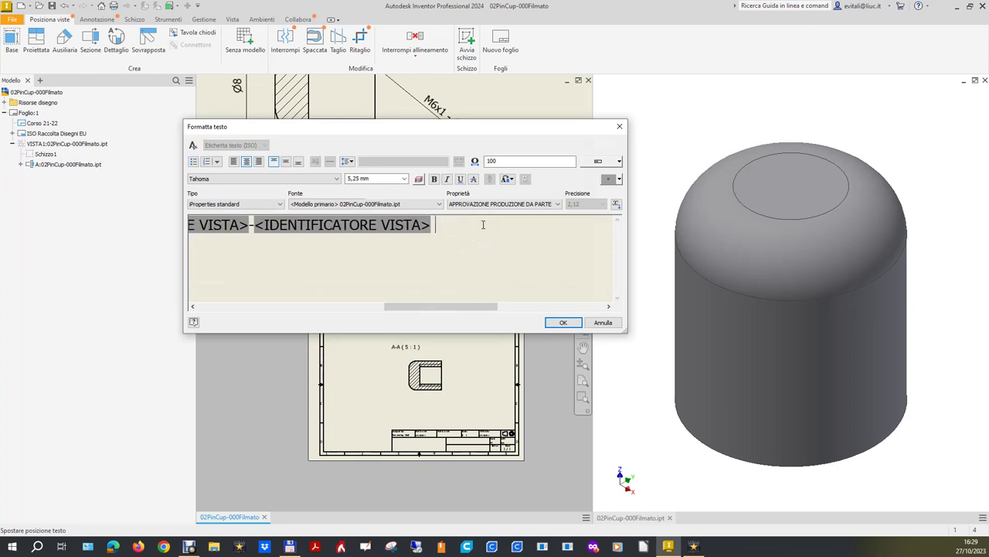
{"action": "left_click", "coordinate": [557, 322]}
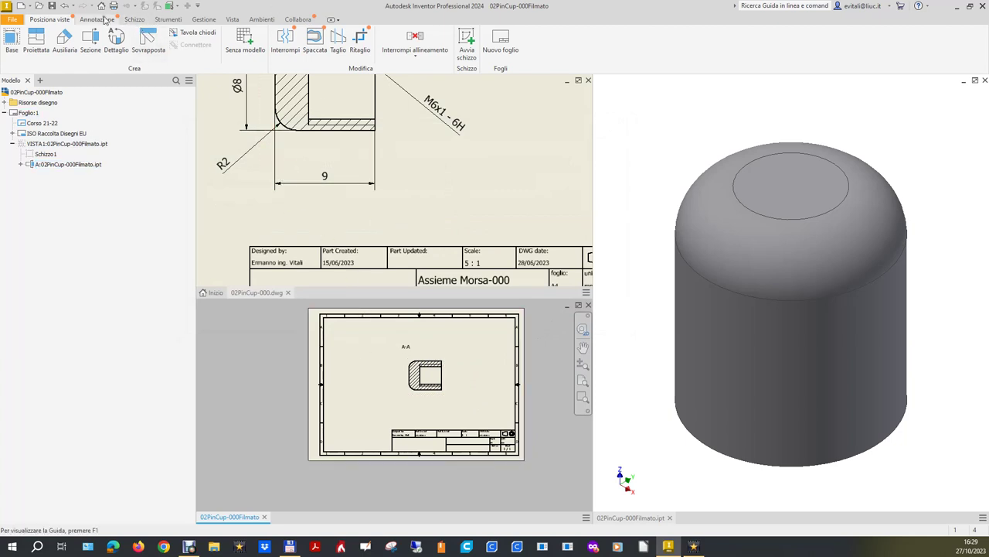
{"action": "left_click", "coordinate": [97, 20]}
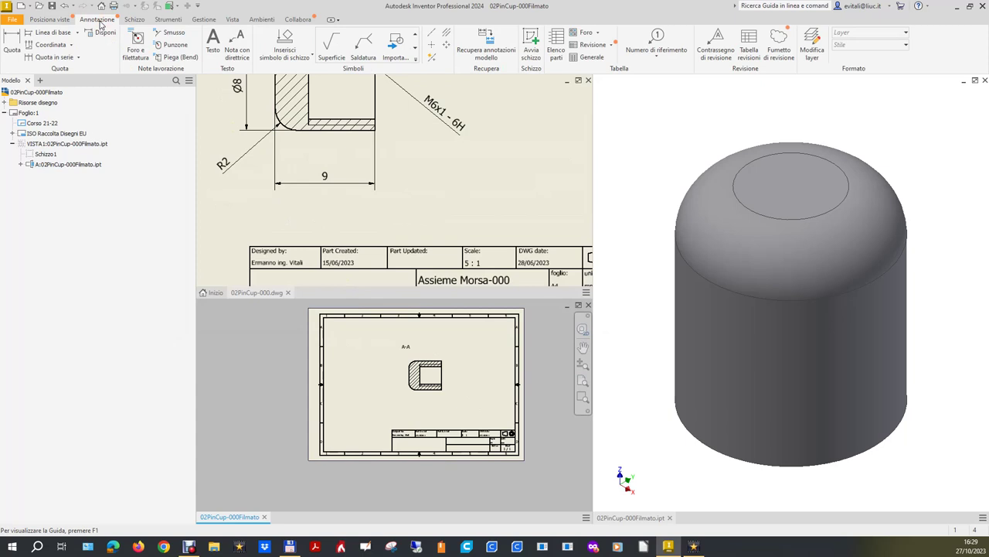
Add a centreline through the middle of section A-A, extended leftward past the section
{"action": "left_click", "coordinate": [446, 33]}
{"action": "scroll", "coordinate": [448, 398], "scroll_direction": "down", "scroll_amount": 5}
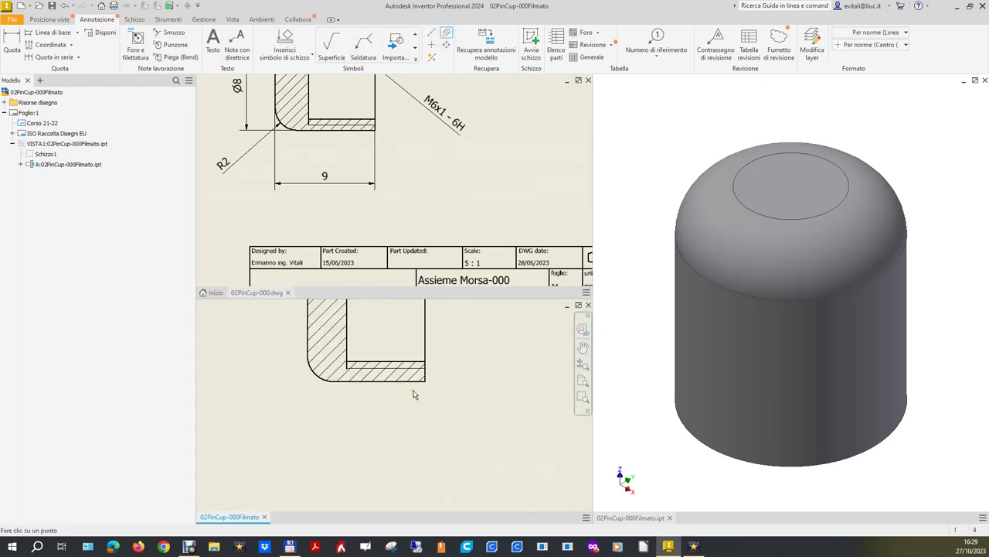
{"action": "scroll", "coordinate": [421, 424], "scroll_direction": "up", "scroll_amount": 3}
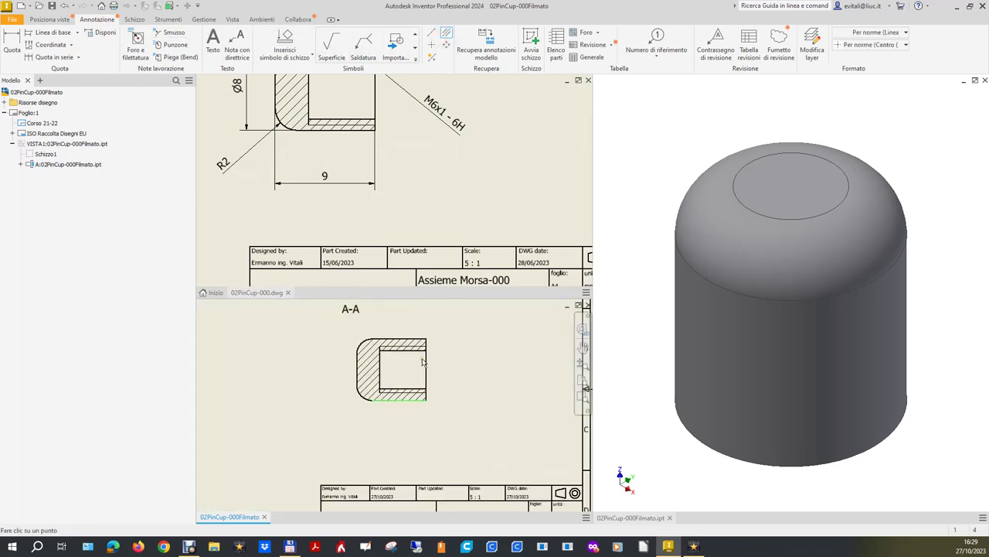
{"action": "left_click", "coordinate": [409, 338]}
{"action": "left_click", "coordinate": [369, 369]}
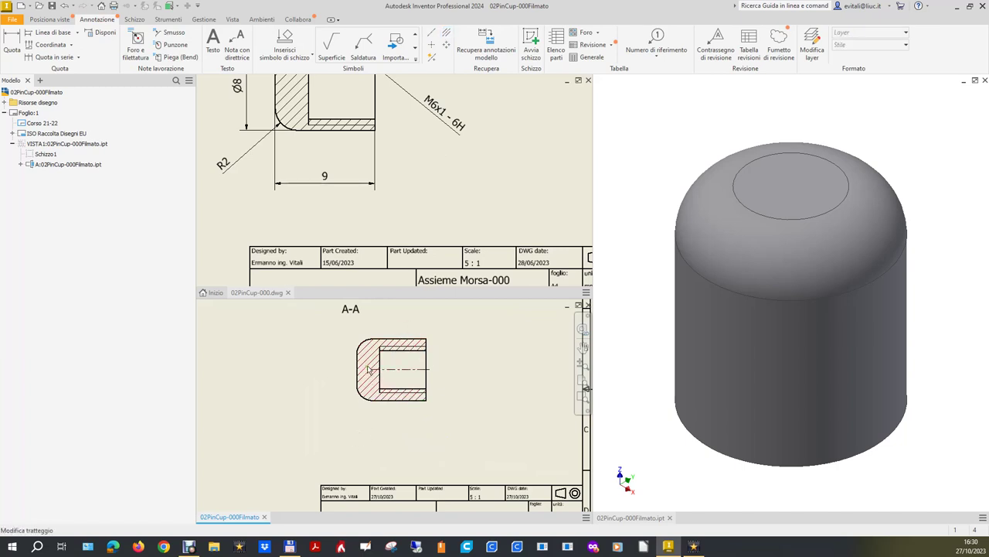
{"action": "left_click_drag", "start_coordinate": [367, 369], "coordinate": [341, 369]}
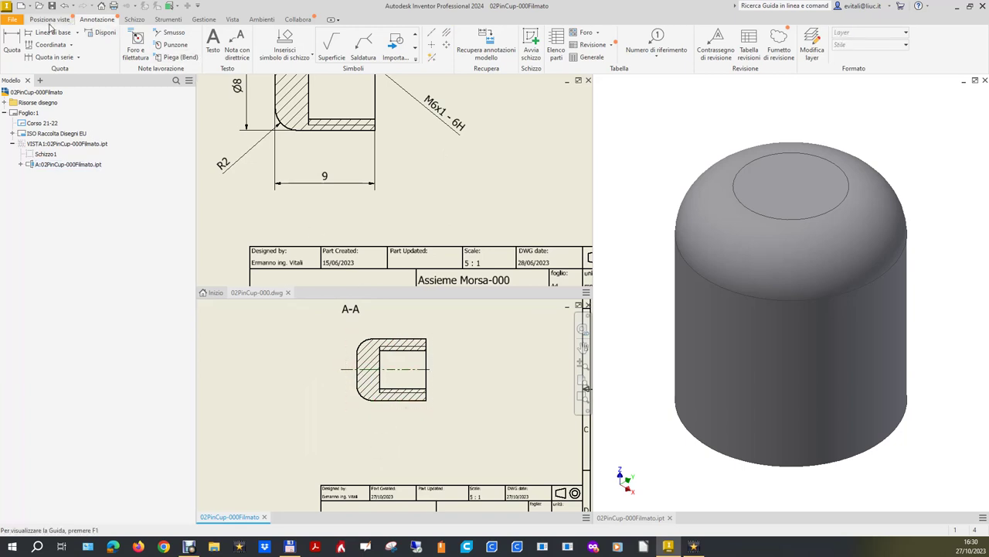
Dimension the overall 9,00 length between the section's end edges, placed below it
{"action": "left_click", "coordinate": [11, 43]}
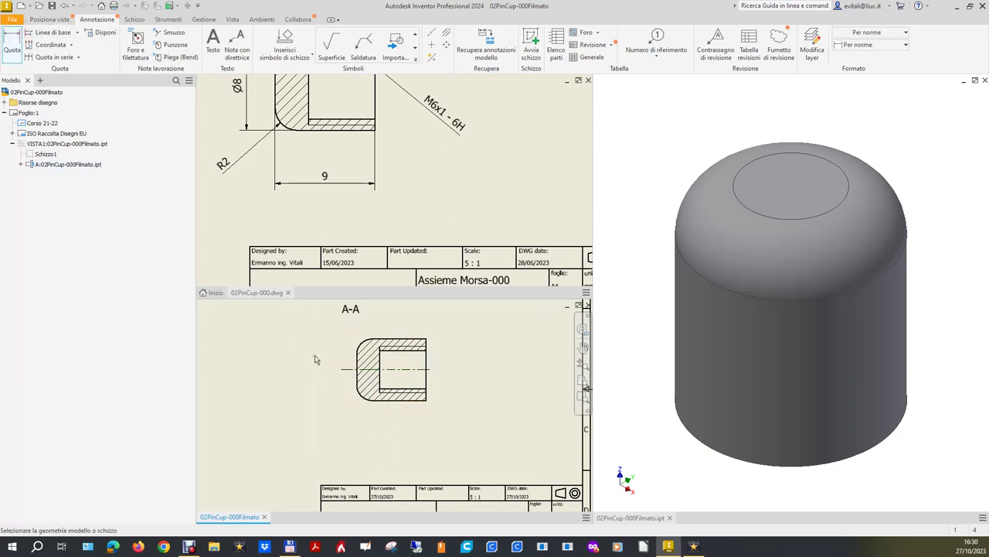
{"action": "left_click", "coordinate": [426, 378]}
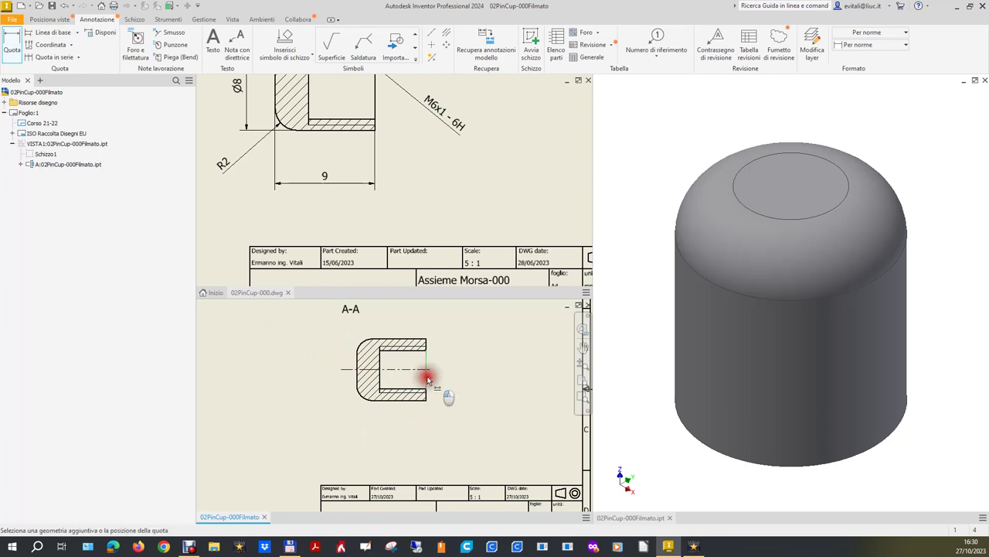
{"action": "left_click", "coordinate": [359, 375]}
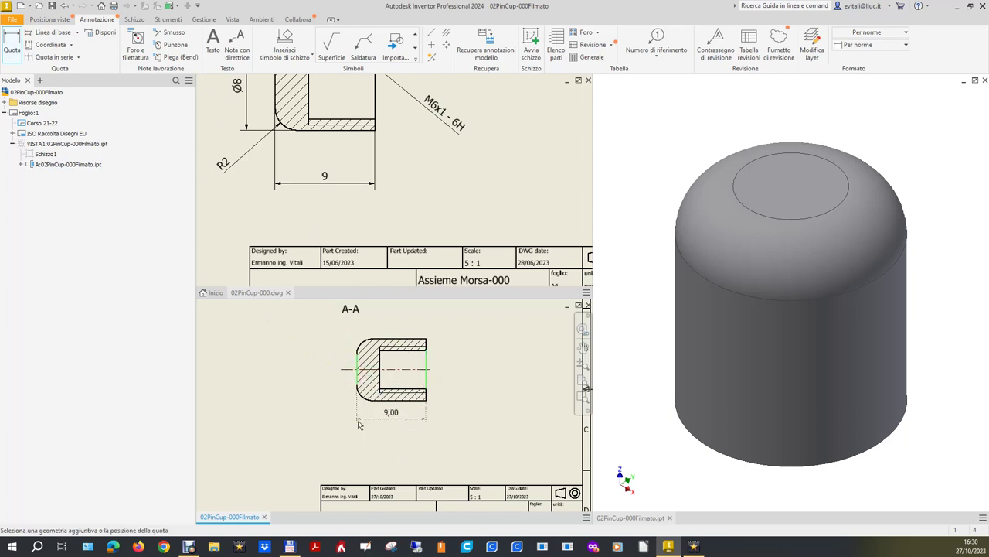
{"action": "left_click", "coordinate": [359, 423]}
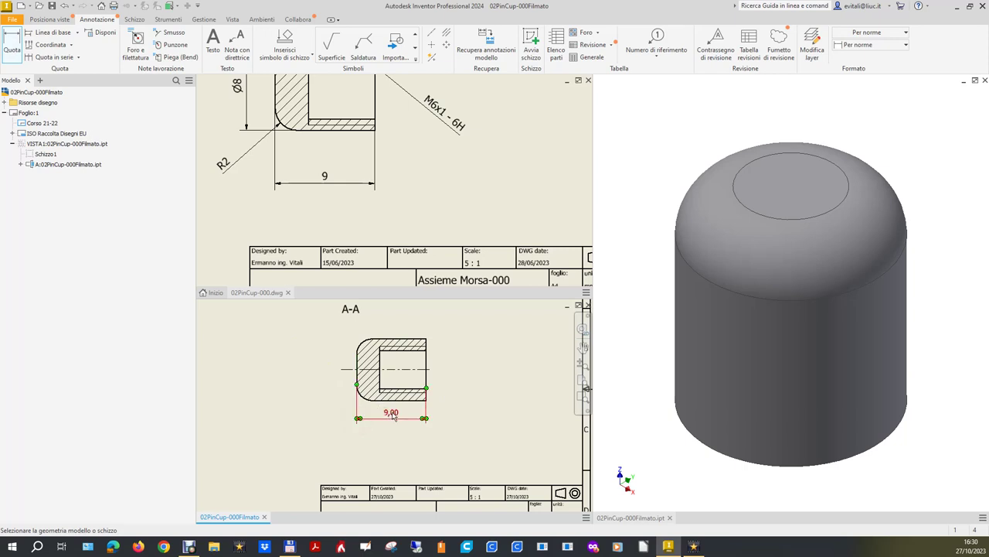
{"action": "key", "text": "Escape"}
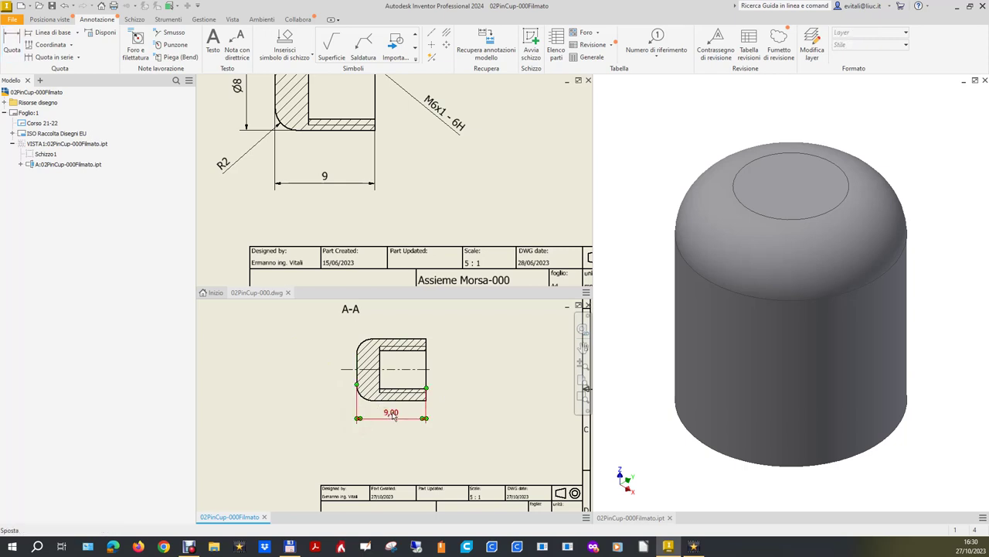
{"action": "left_click", "coordinate": [403, 312]}
{"action": "left_click", "coordinate": [169, 20]}
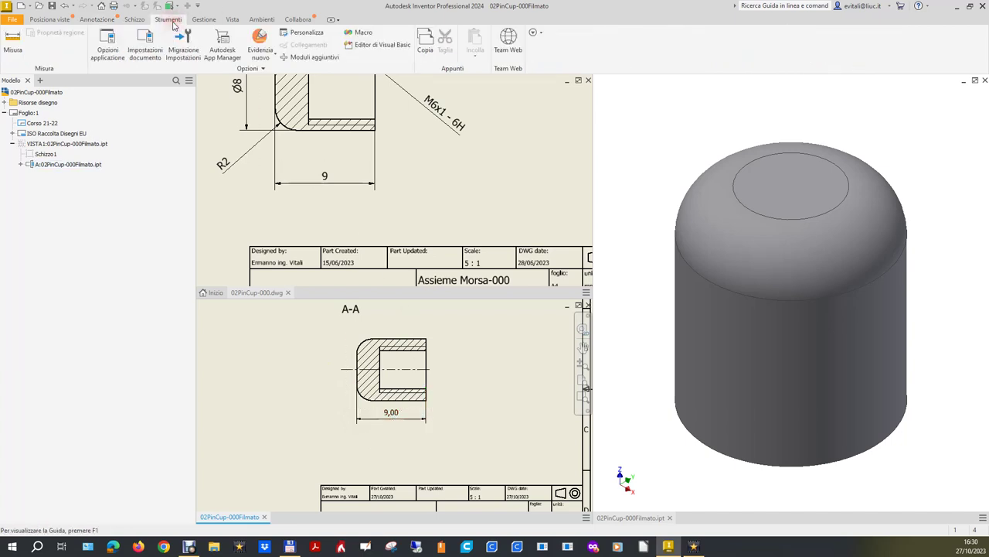
Turn off trailing zeros in the Default (ISO) dimension style so the length shows 9
{"action": "left_click", "coordinate": [204, 21]}
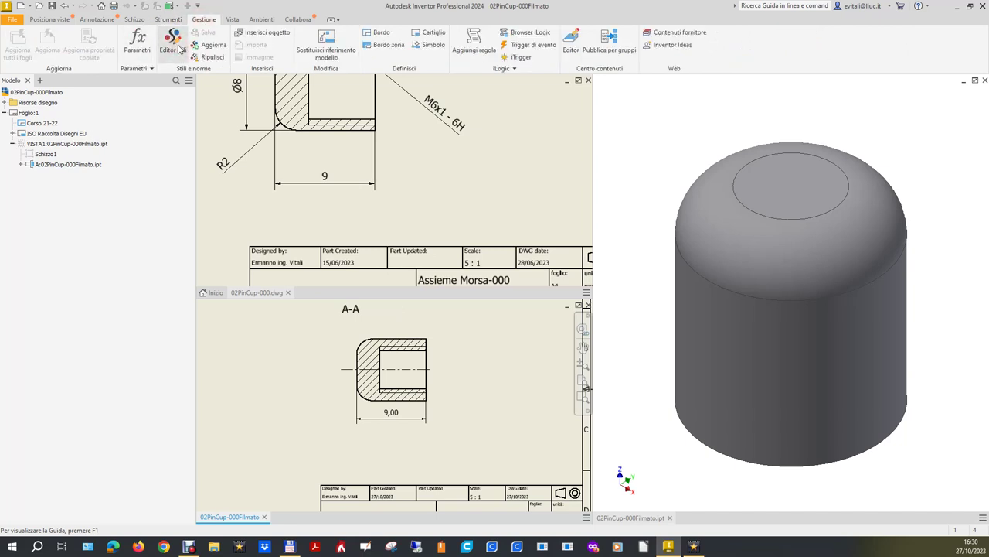
{"action": "left_click", "coordinate": [179, 48]}
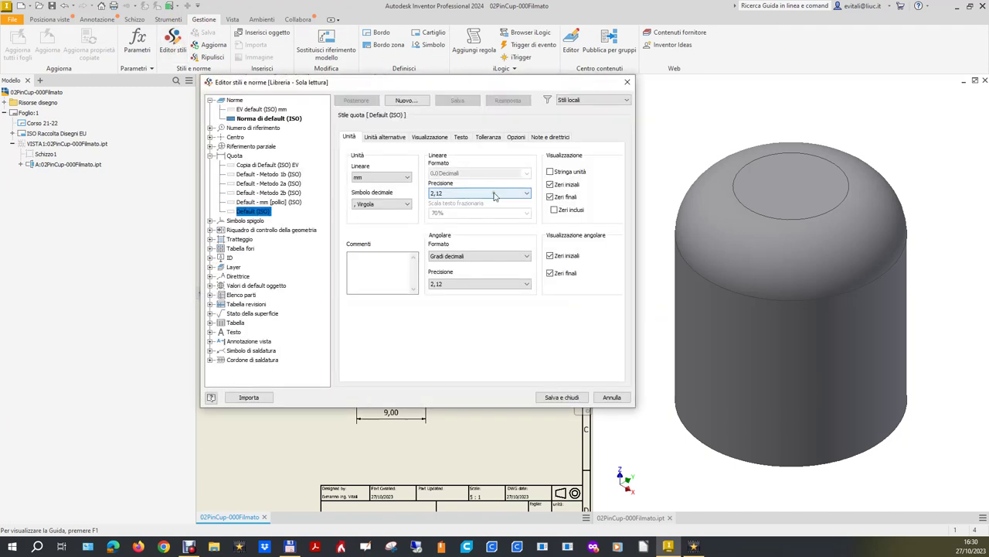
{"action": "left_click", "coordinate": [549, 196]}
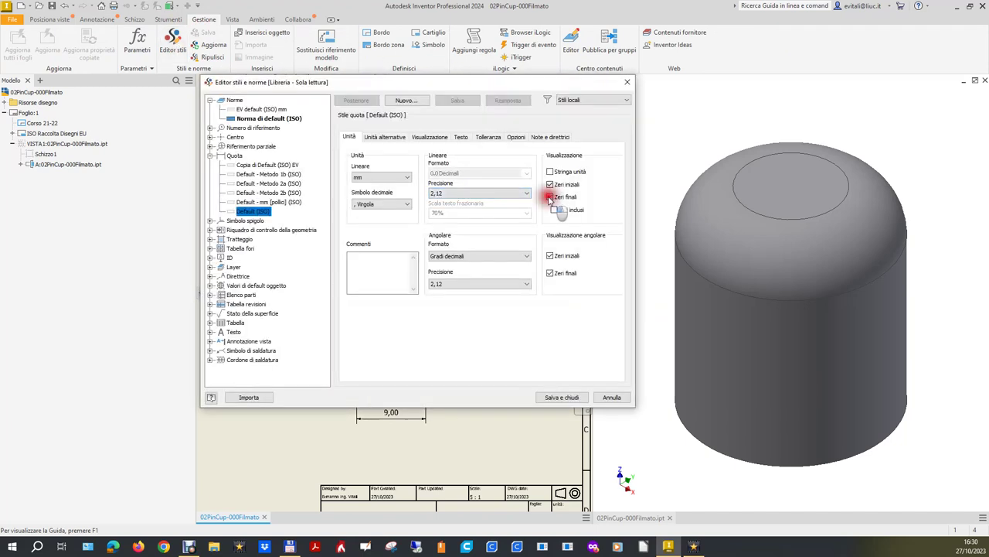
{"action": "left_click", "coordinate": [562, 397]}
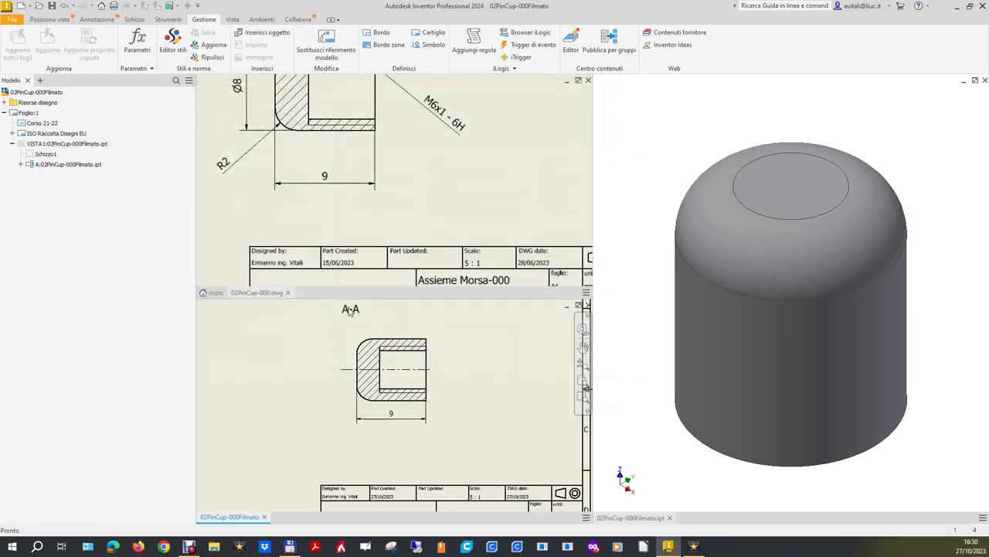
{"action": "scroll", "coordinate": [323, 235], "scroll_direction": "up", "scroll_amount": 2}
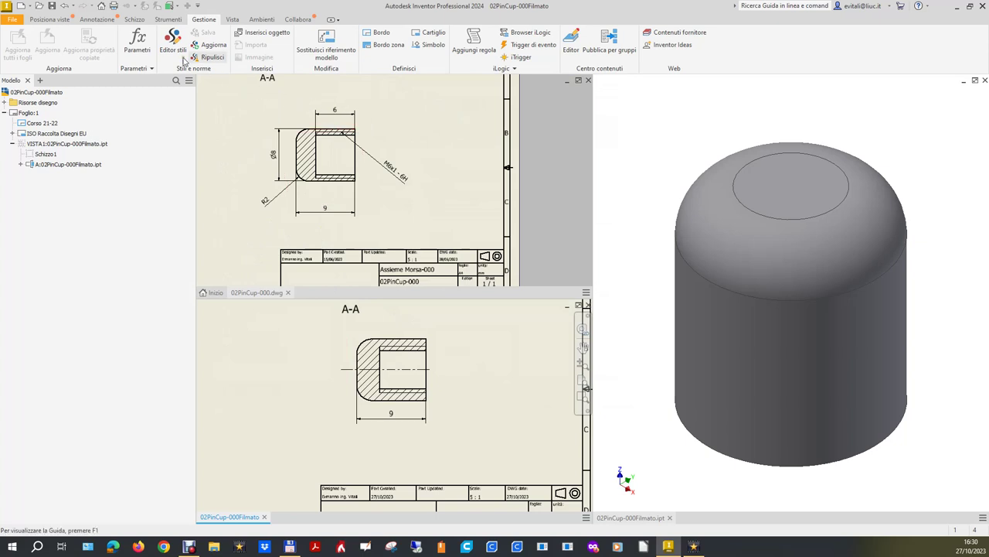
Dimension the bore length 6 above the section and the lower-left fillet as R2
{"action": "left_click", "coordinate": [91, 21]}
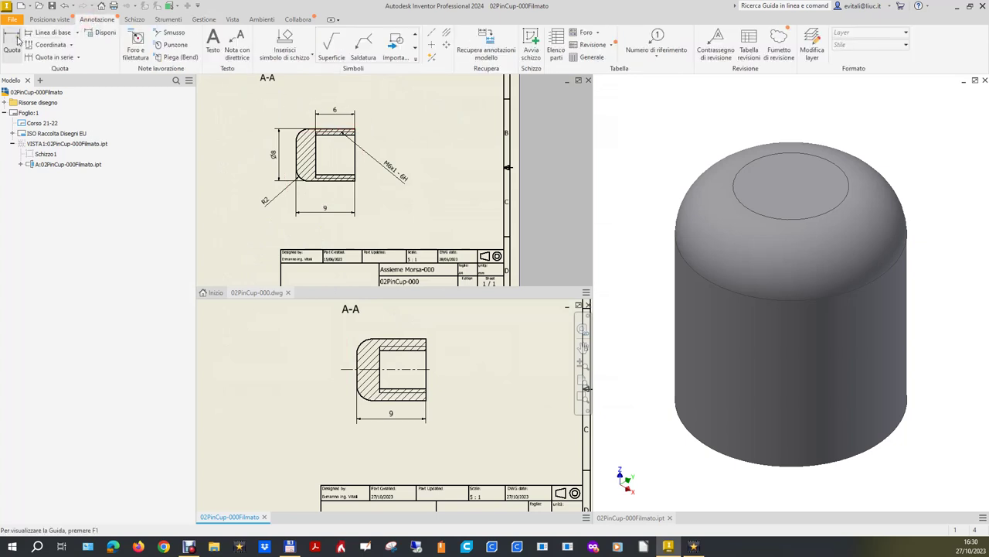
{"action": "left_click", "coordinate": [408, 349]}
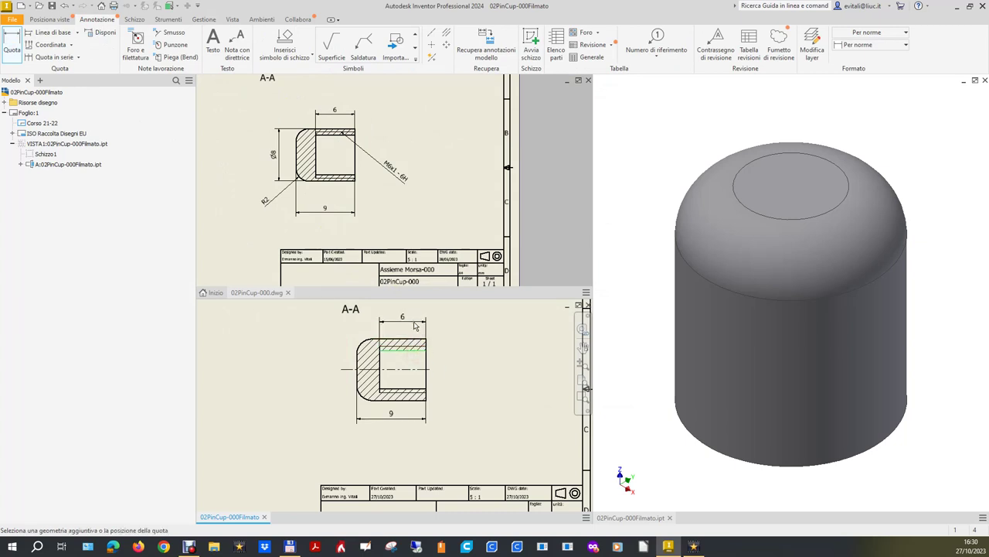
{"action": "left_click", "coordinate": [415, 330]}
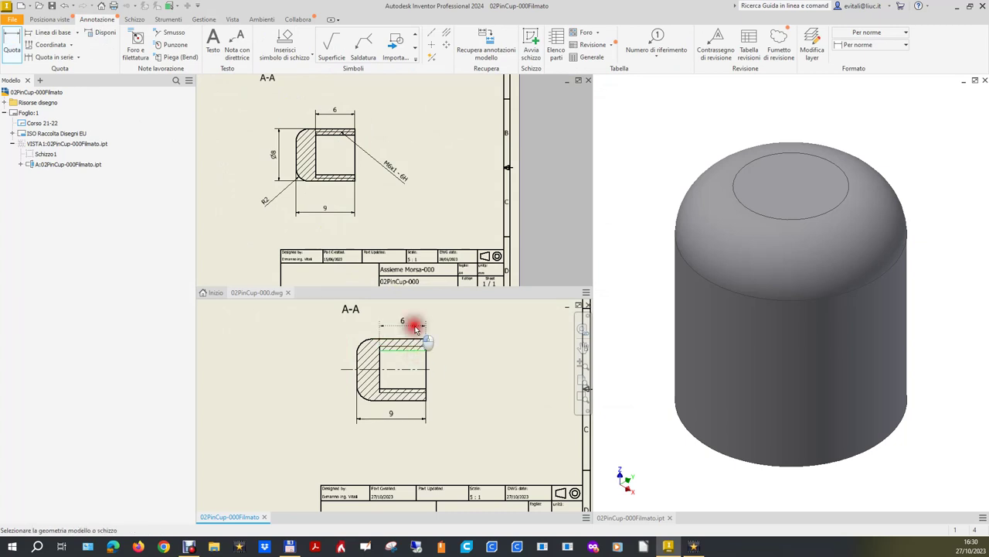
{"action": "left_click", "coordinate": [362, 397]}
{"action": "left_click", "coordinate": [327, 405]}
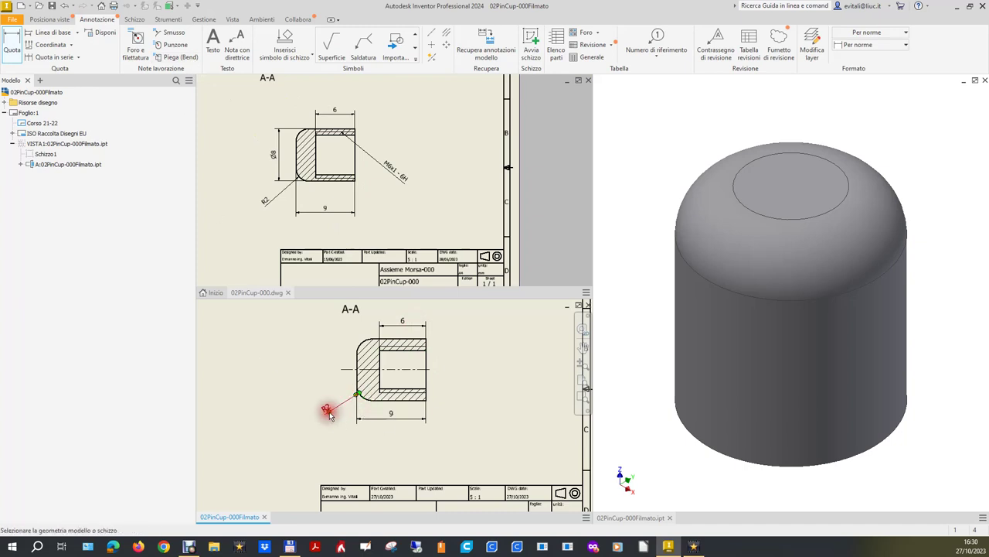
{"action": "right_click", "coordinate": [310, 353]}
{"action": "left_click", "coordinate": [339, 352]}
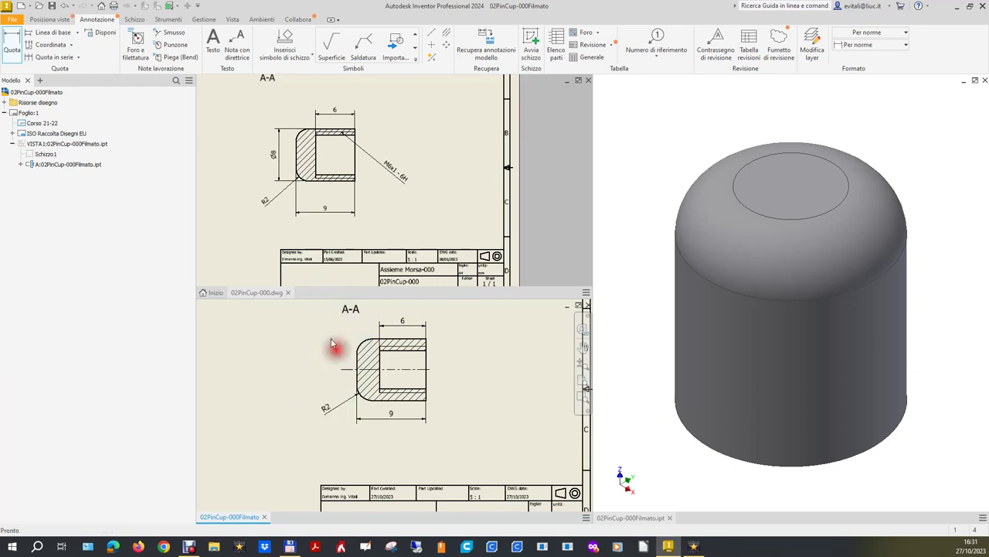
Place an M6x1 - 6H thread note on the bore, then delete it as misplaced
{"action": "left_click", "coordinate": [135, 45]}
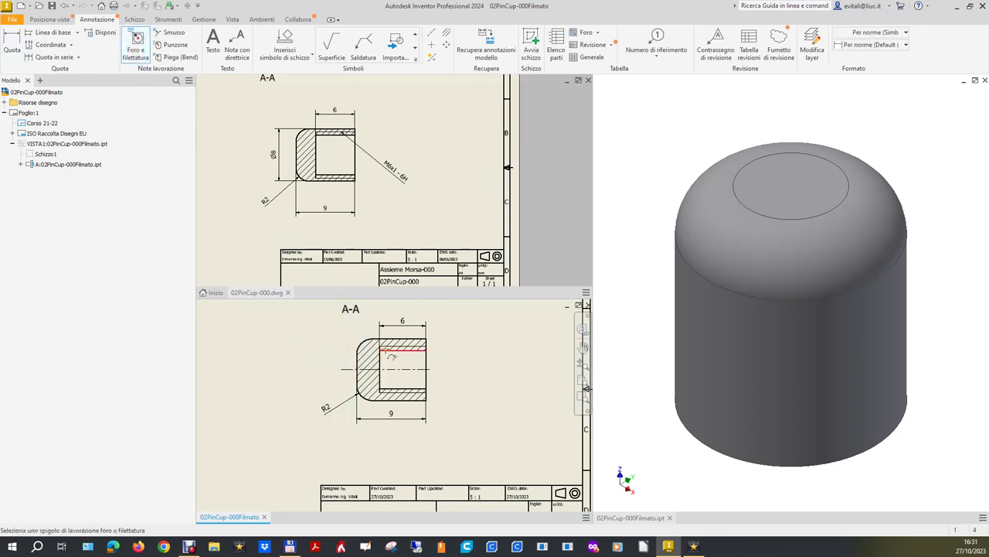
{"action": "left_click", "coordinate": [398, 348]}
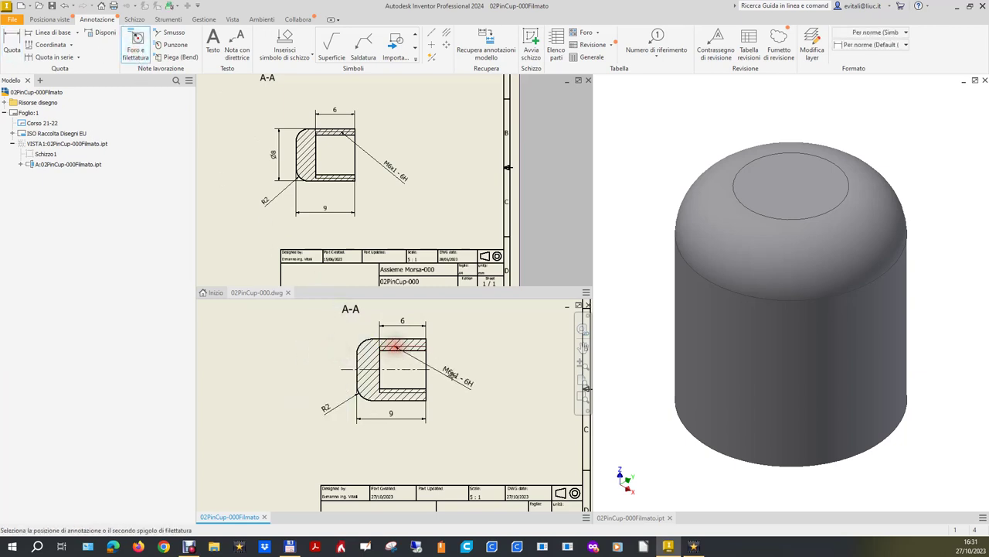
{"action": "left_click", "coordinate": [462, 393]}
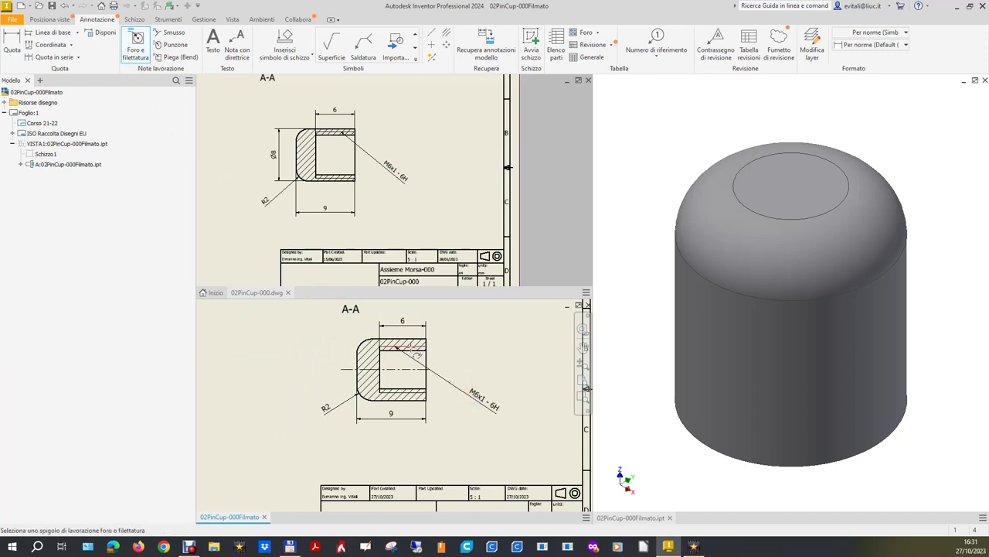
{"action": "key", "text": "Escape"}
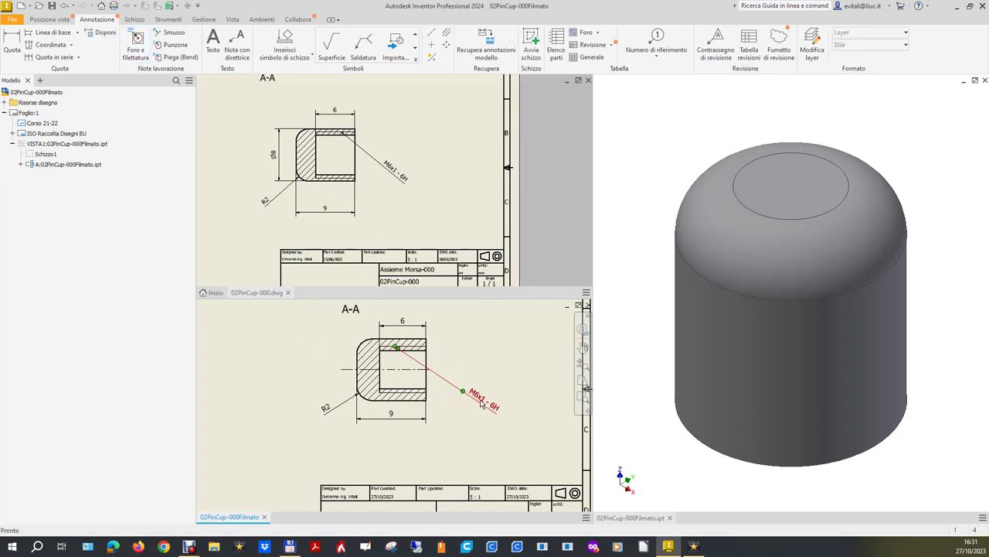
{"action": "key", "text": "Delete"}
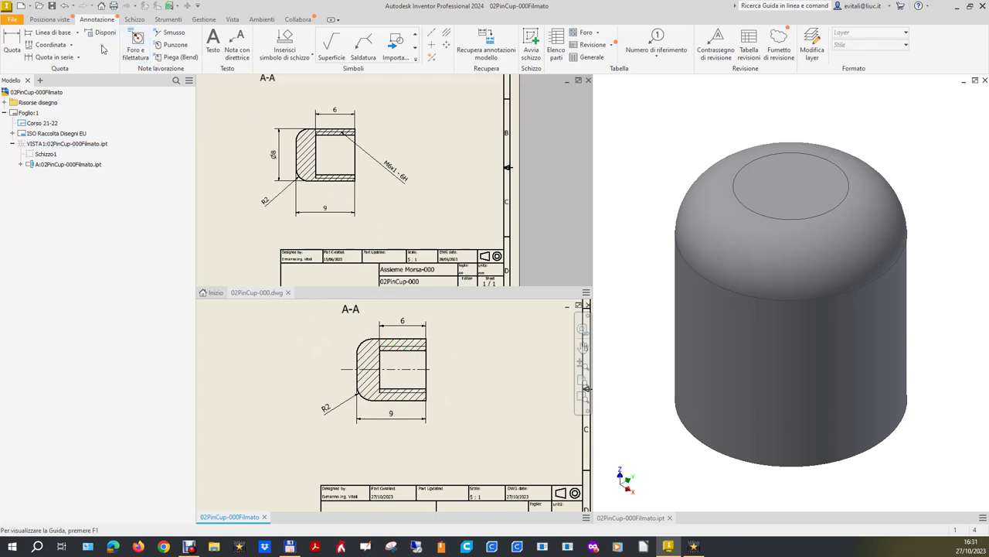
Re-add the M6x1 - 6H thread note with its leader from the bore, placed lower right
{"action": "left_click", "coordinate": [136, 45]}
{"action": "left_click", "coordinate": [418, 352]}
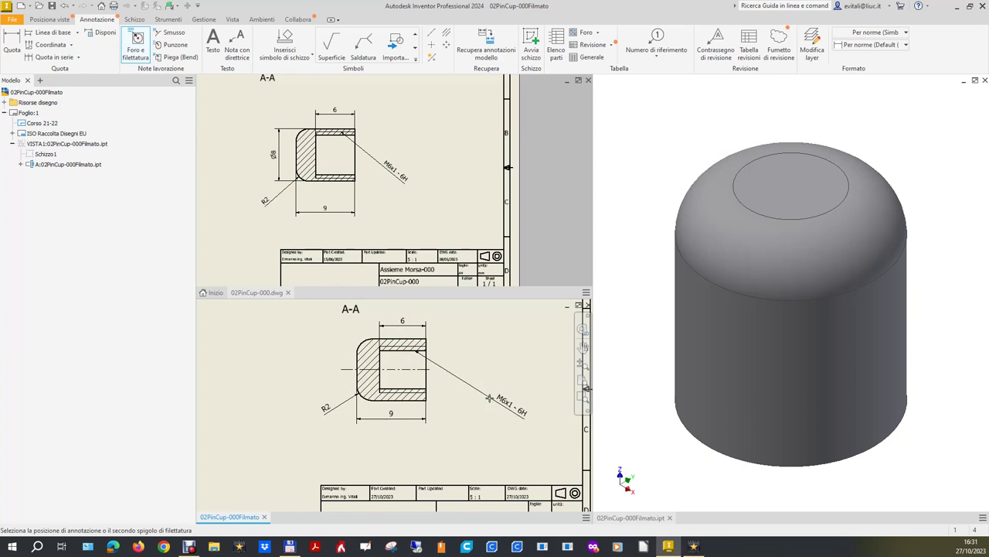
{"action": "key", "text": "Escape"}
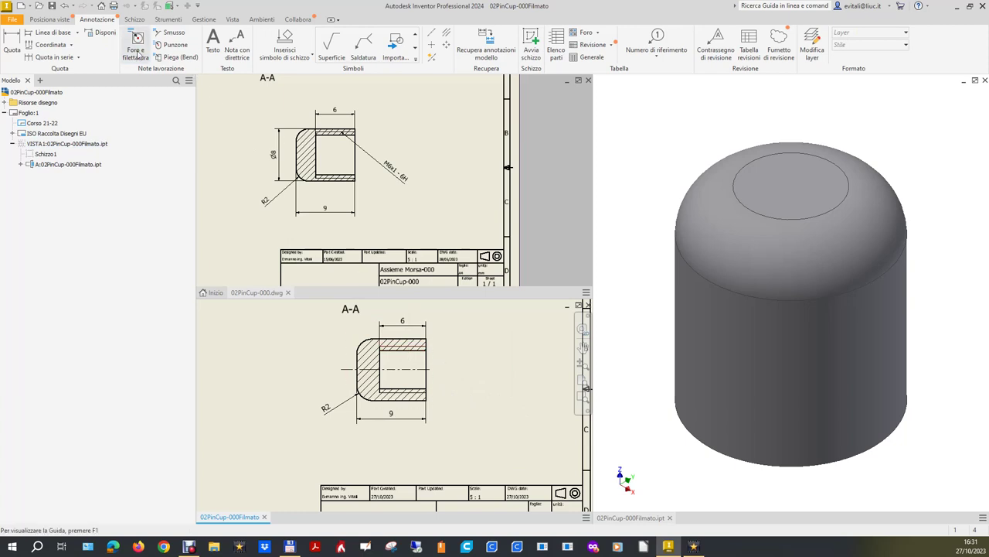
{"action": "left_click", "coordinate": [137, 51]}
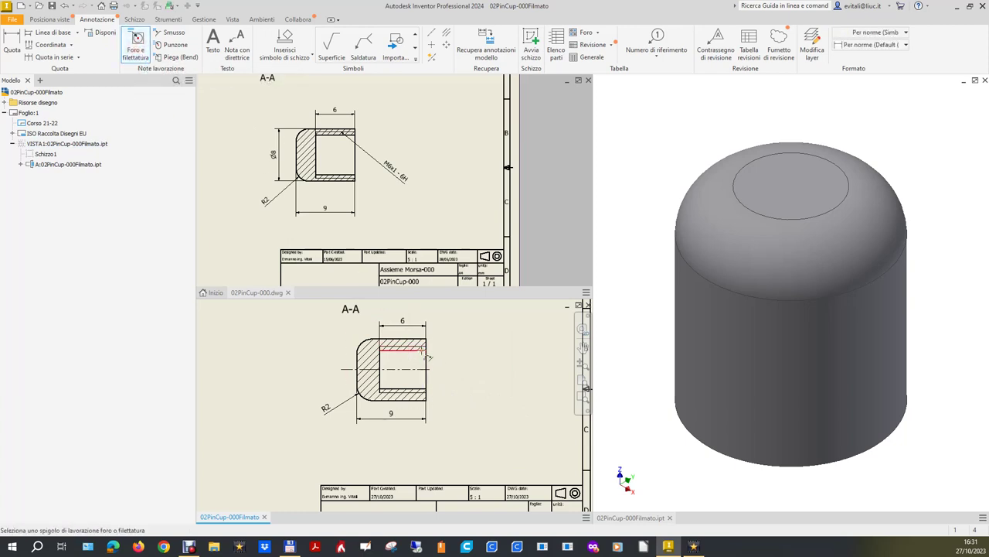
{"action": "left_click", "coordinate": [421, 349]}
{"action": "left_click", "coordinate": [453, 377]}
{"action": "key", "text": "Escape"}
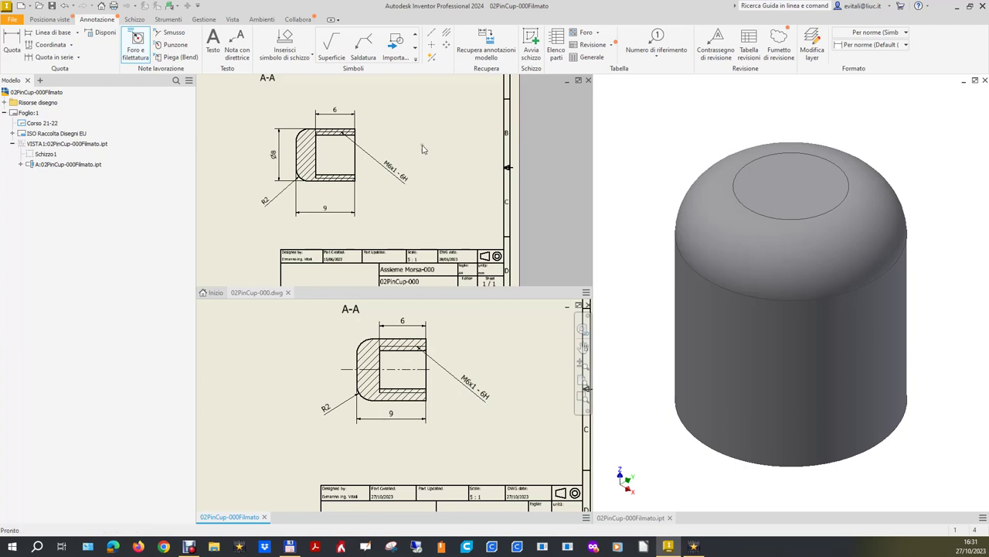
Dimension the Ø8 diameter left of section A-A and nudge the R2 label slightly down-right
{"action": "left_click", "coordinate": [12, 47]}
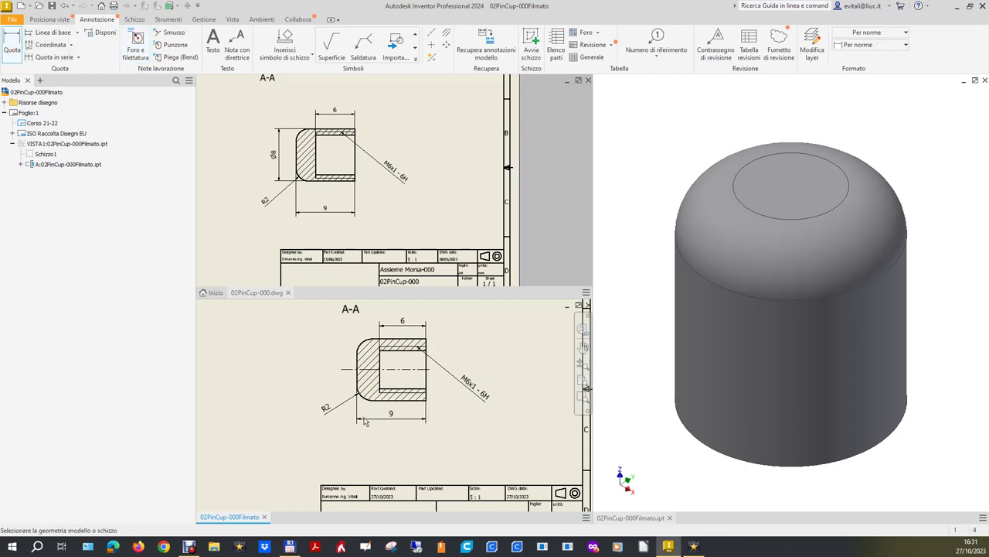
{"action": "left_click", "coordinate": [411, 400]}
{"action": "left_click", "coordinate": [407, 340]}
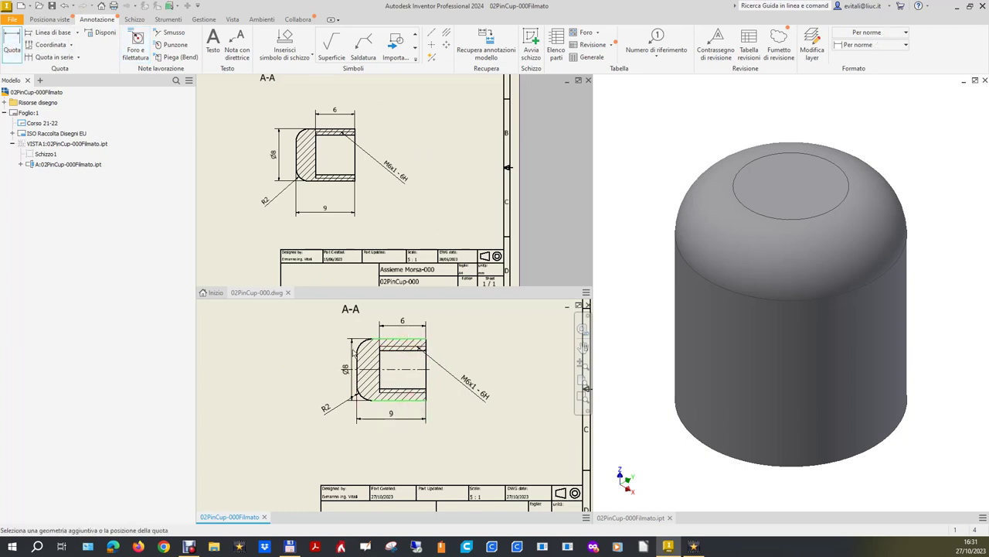
{"action": "left_click", "coordinate": [339, 350]}
{"action": "left_click", "coordinate": [323, 419]}
{"action": "left_click_drag", "start_coordinate": [323, 419], "coordinate": [329, 417]}
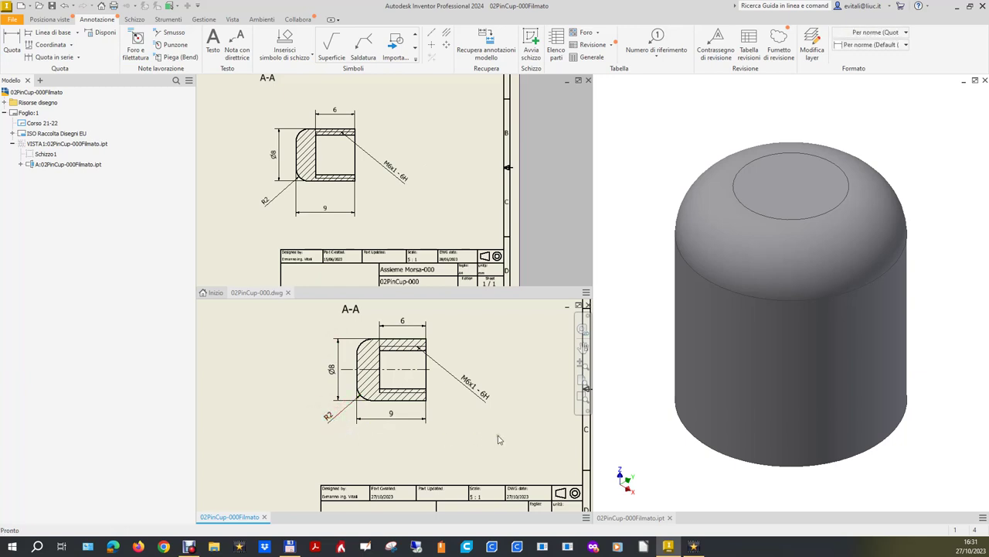